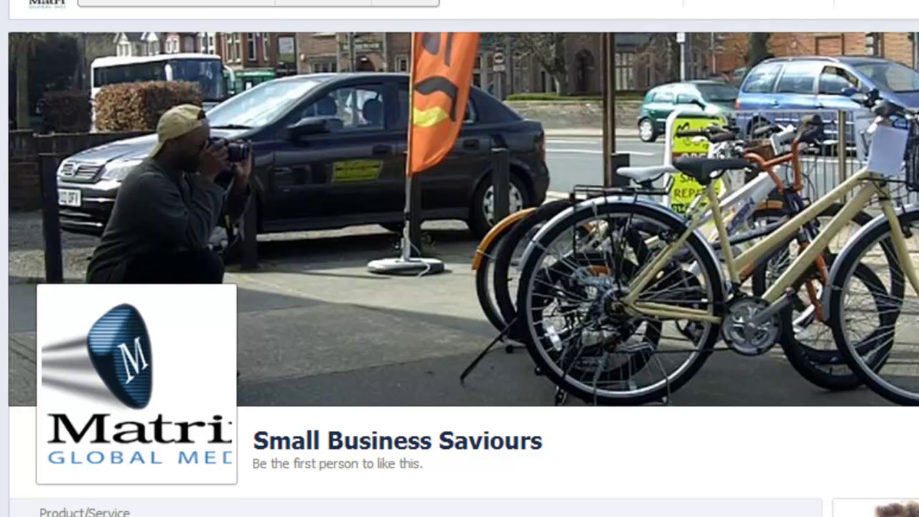
Copy the whole "Calling all Small Biz Saviours!" announcement from the Word document into a new photo/video post on the Small Business Saviours page
scroll(464, 268, "down", 5)
scroll(463, 268, "down", 1)
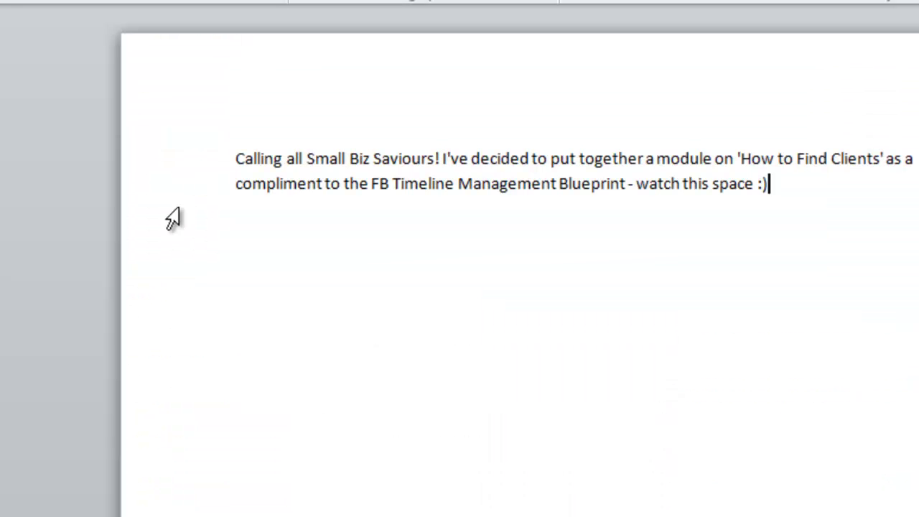
left_click_drag(230, 160, 833, 199)
key("ctrl+c")
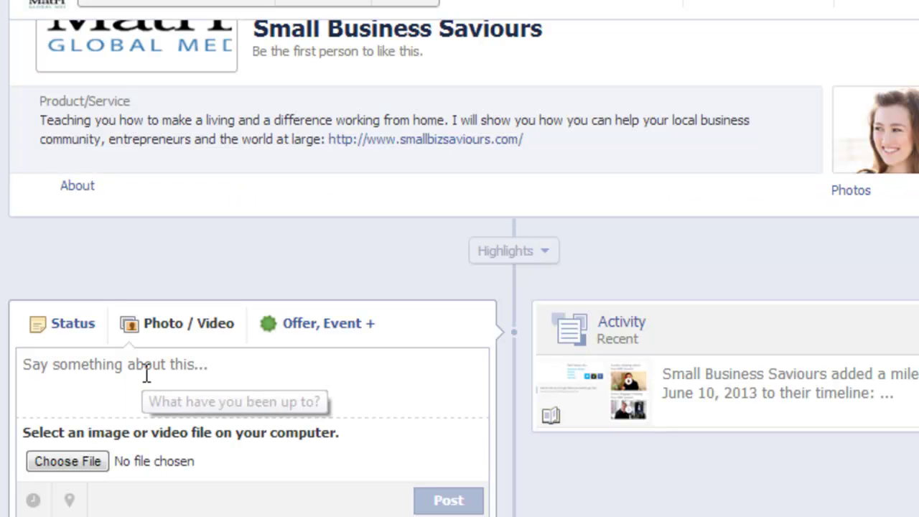
left_click(146, 374)
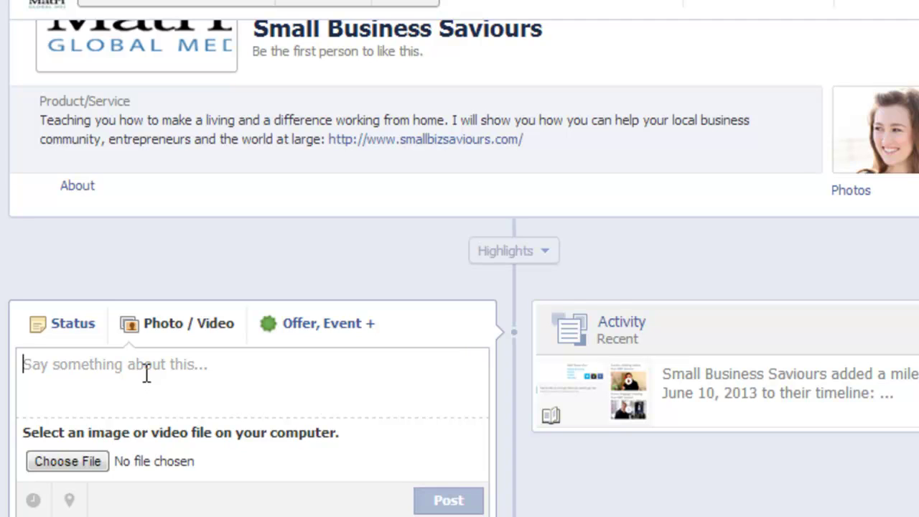
key("ctrl+v")
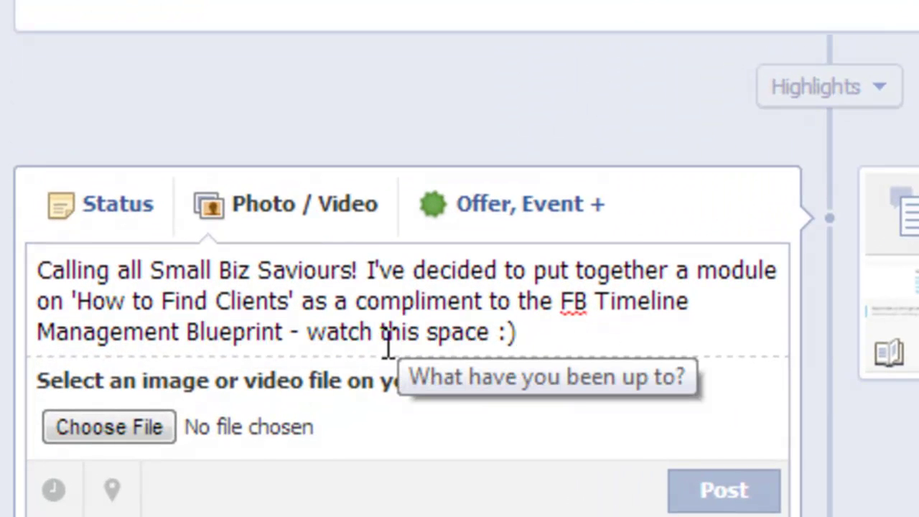
Attach the FB Timeline Management Blueprint Image file to the post and publish it
left_click(92, 434)
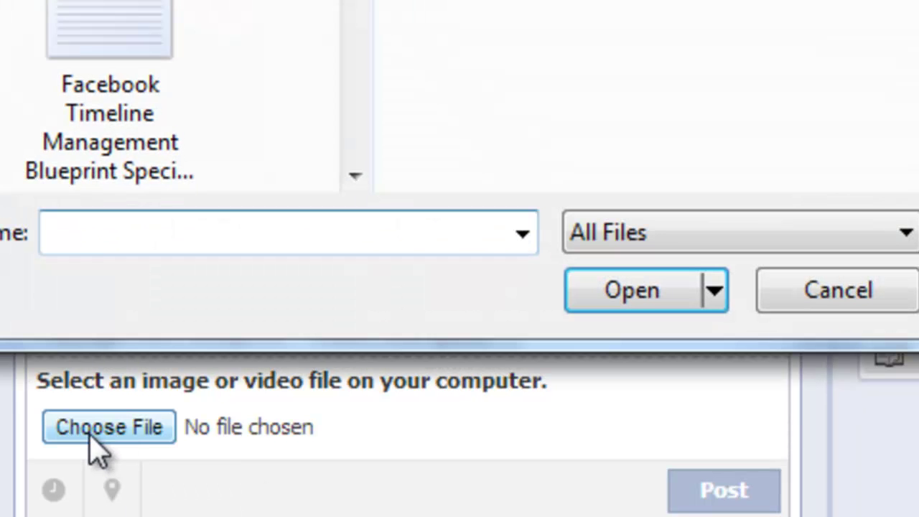
scroll(110, 97, "down", 3)
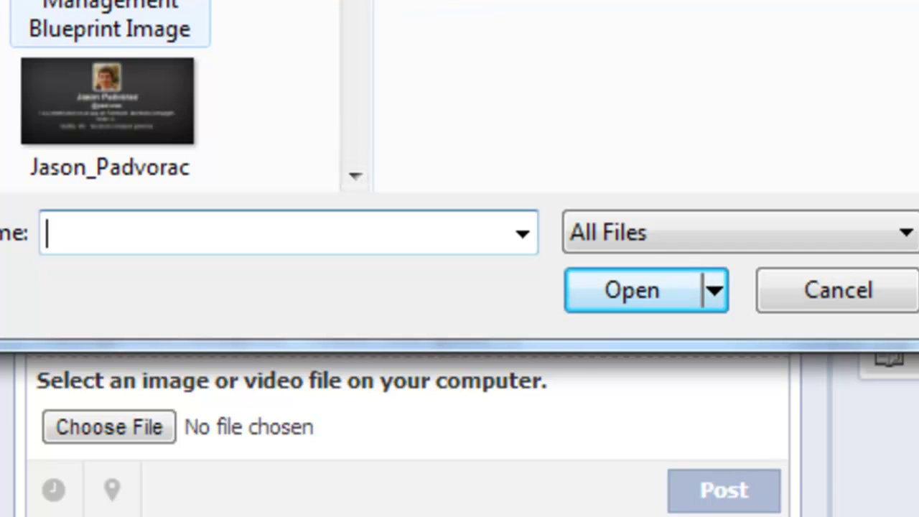
left_click(109, 22)
key("Return")
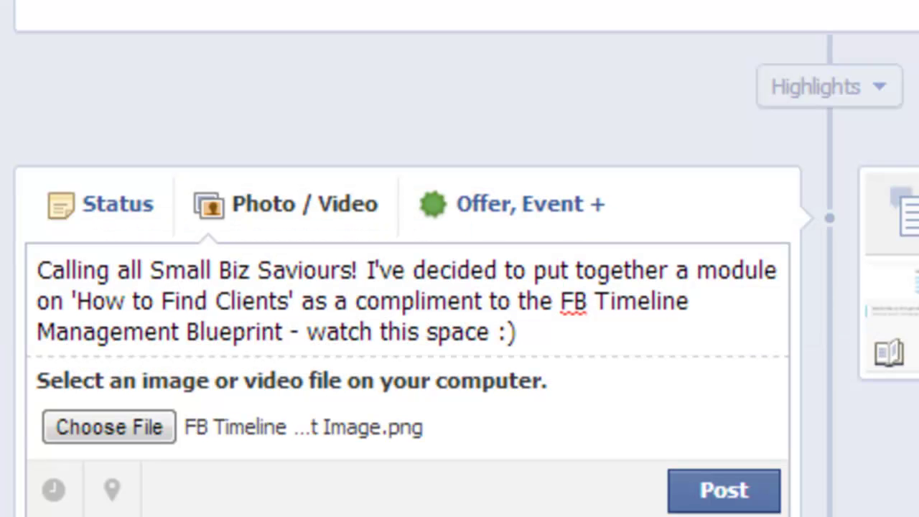
left_click(718, 502)
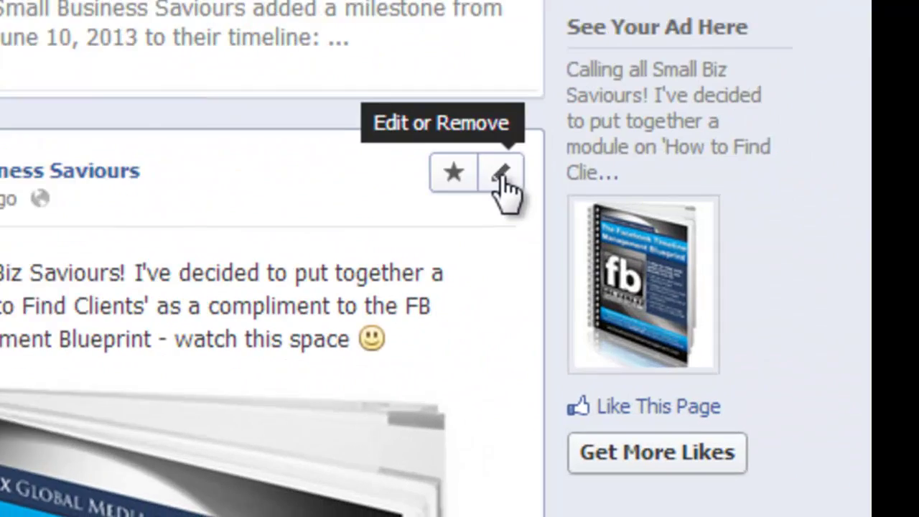
Pin the new "Calling all Small Biz Saviours!" post to the top of the page's timeline
left_click(904, 348)
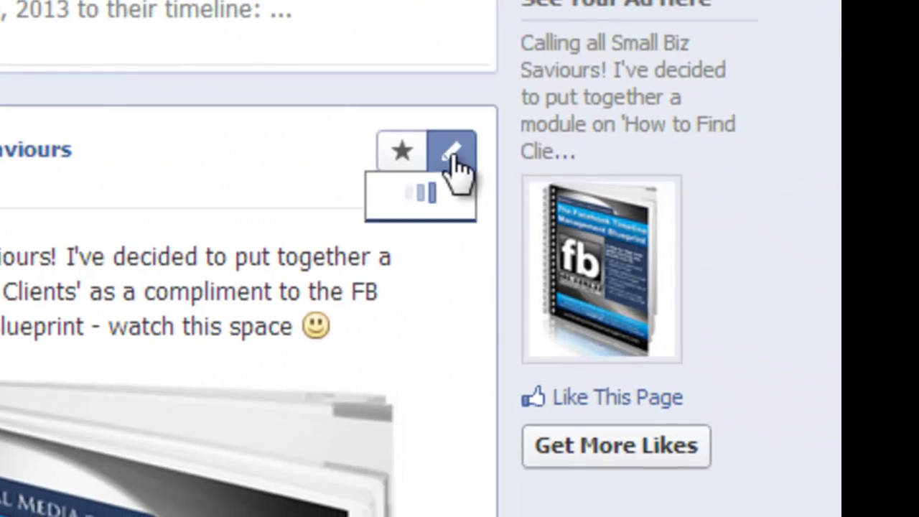
left_click(256, 198)
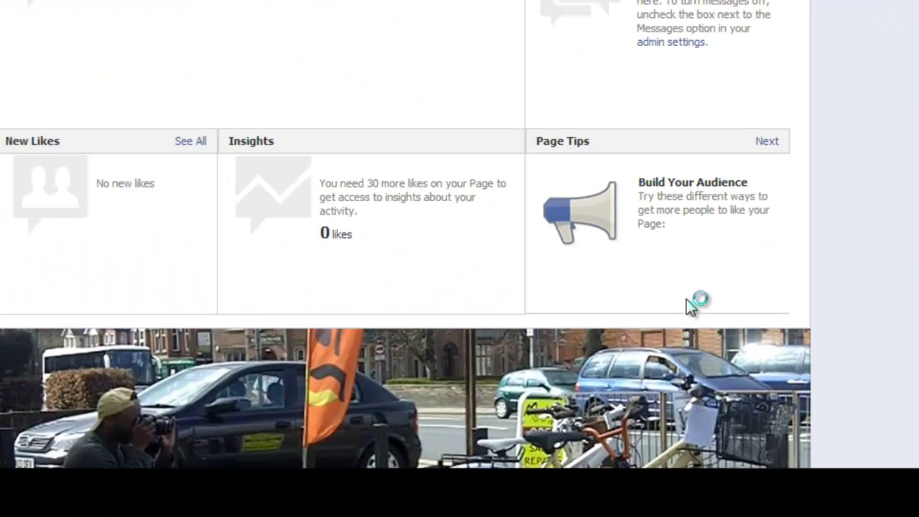
scroll(410, 234, "down", 10)
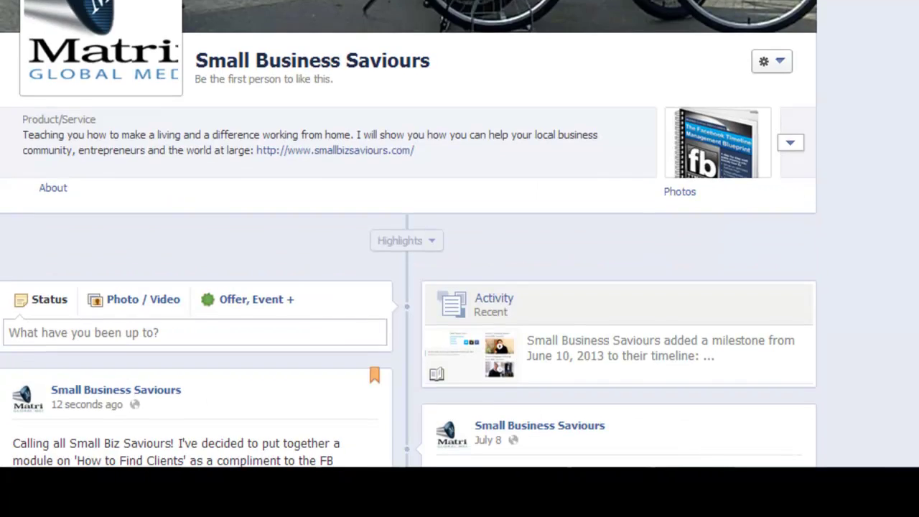
scroll(407, 235, "up", 1)
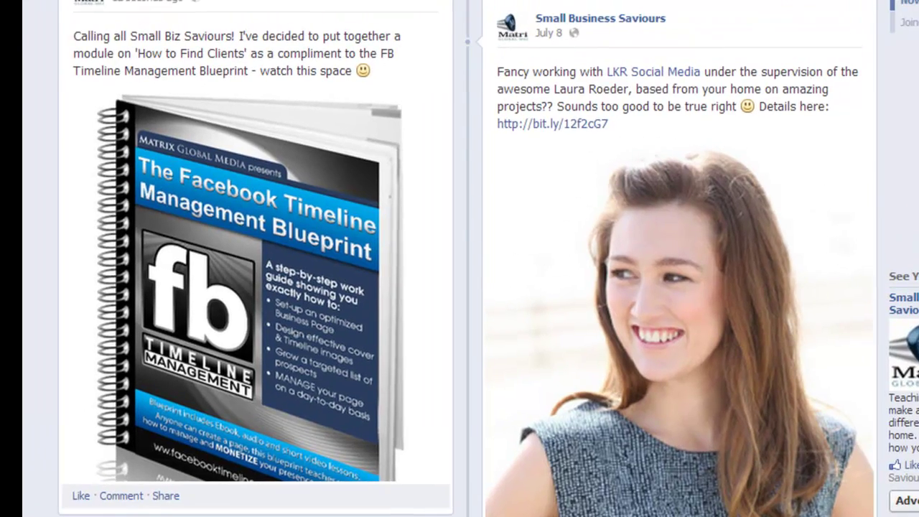
Search Facebook for "static html" and open the Static Html - Thunderpenny app page
scroll(459, 259, "up", 10)
scroll(460, 259, "up", 2)
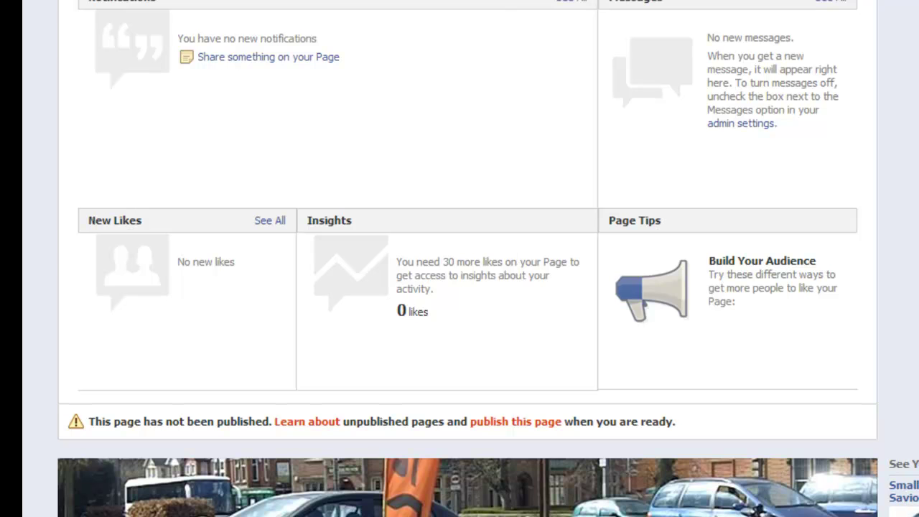
key("F10")
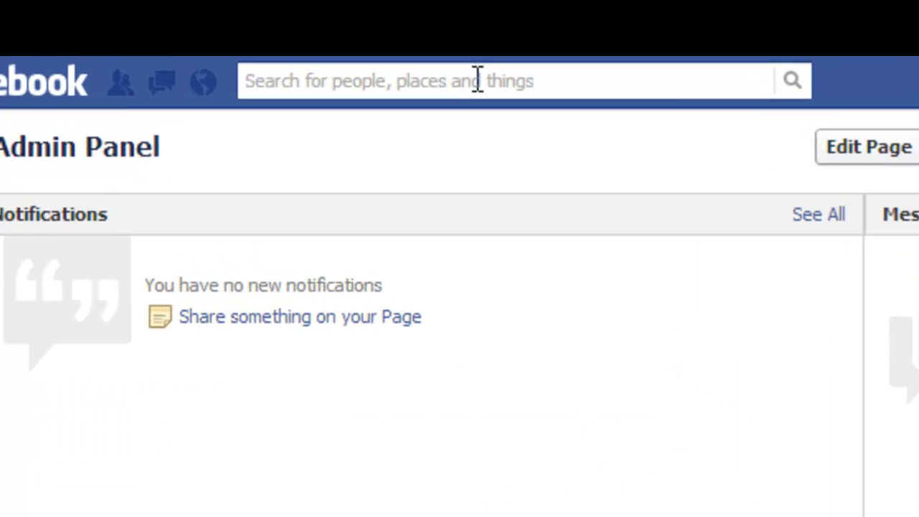
left_click(338, 47)
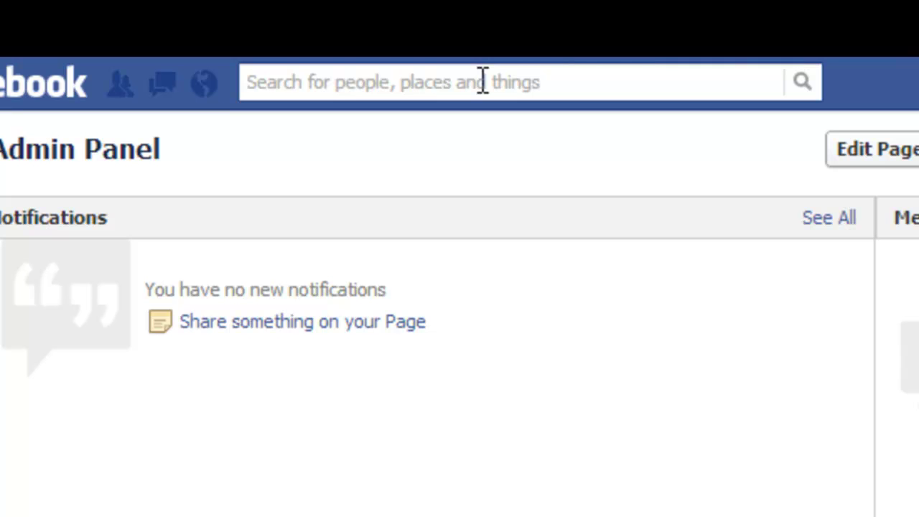
type("static ")
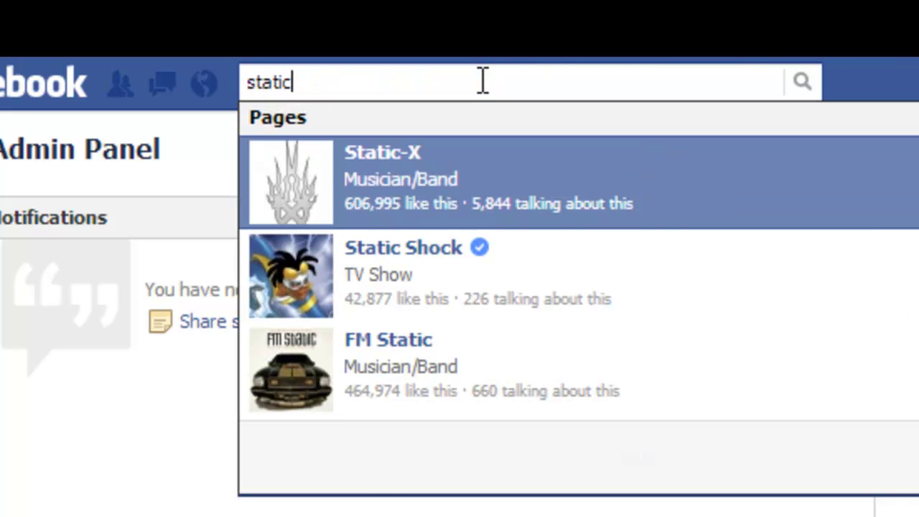
type("html")
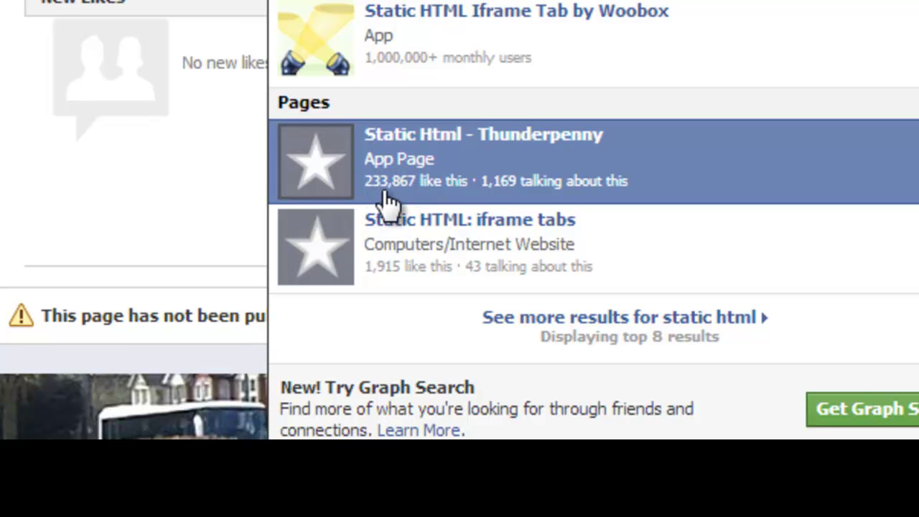
left_click(564, 159)
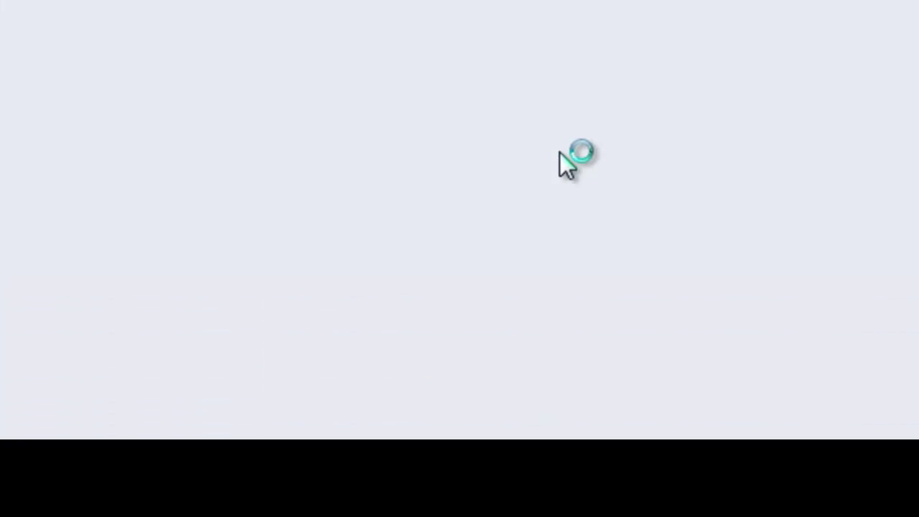
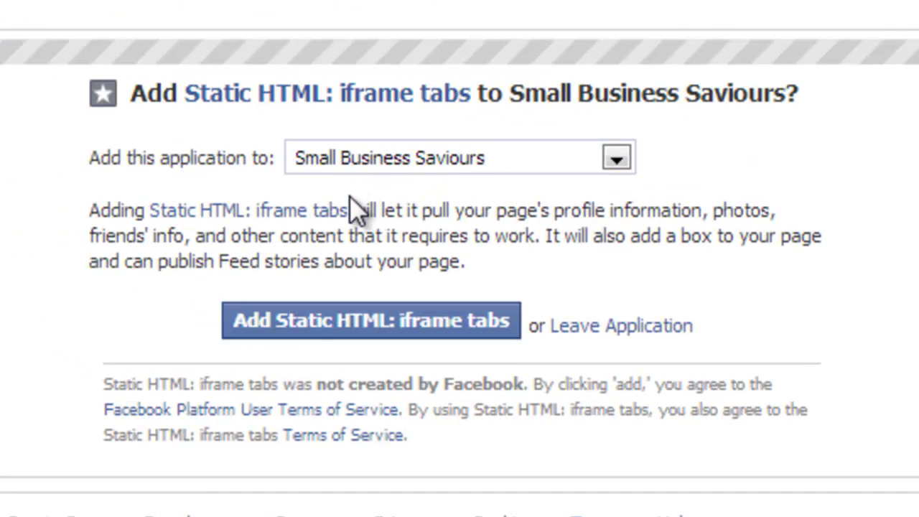
Add the Static HTML: iframe tabs application to the Small Business Saviours page
left_click(394, 327)
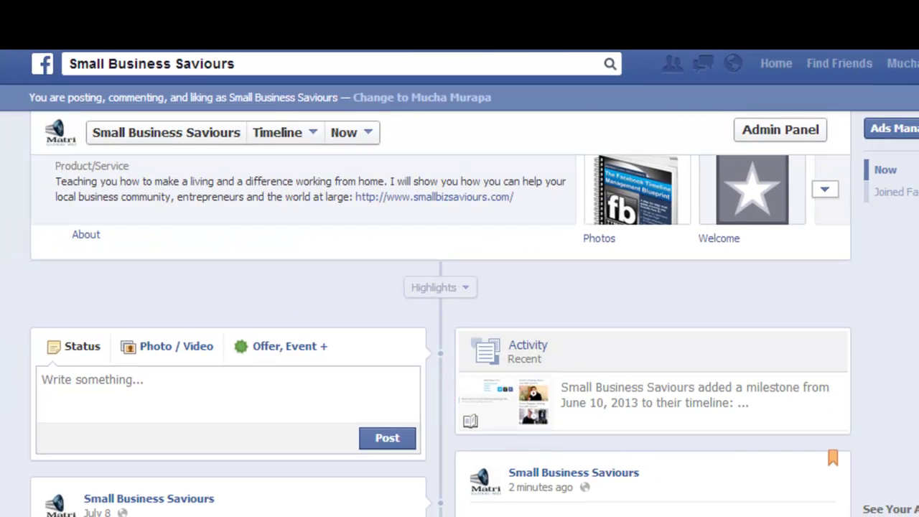
scroll(440, 324, "up", 1)
scroll(441, 337, "up", 2)
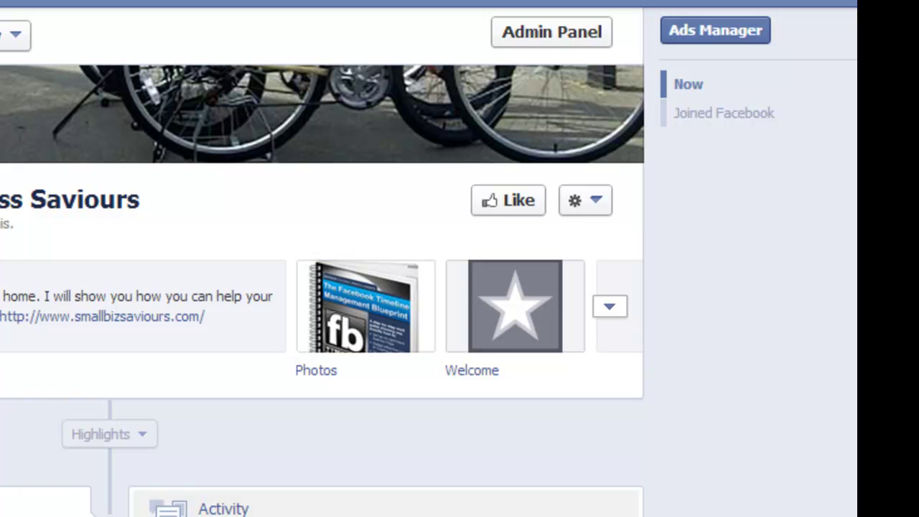
Open the page's new Welcome tab and start editing its content
scroll(355, 345, "down", 10)
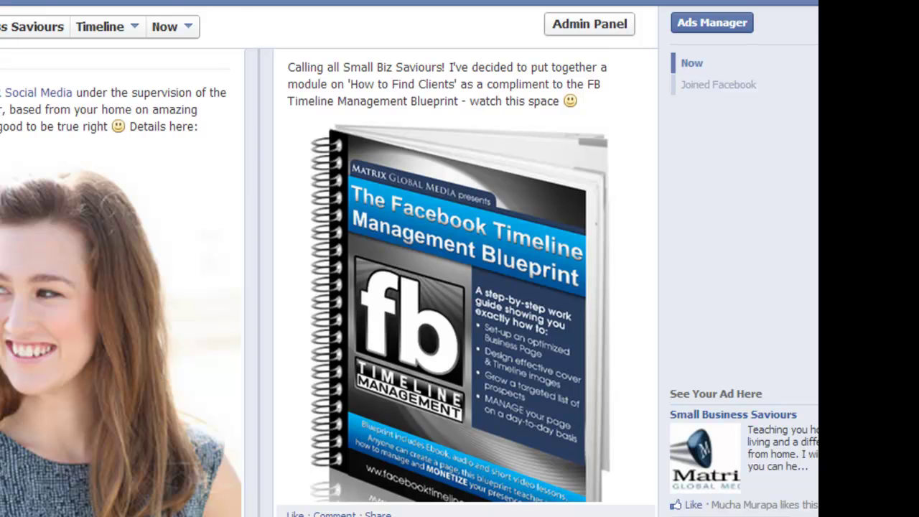
scroll(329, 280, "up", 10)
scroll(329, 280, "down", 1)
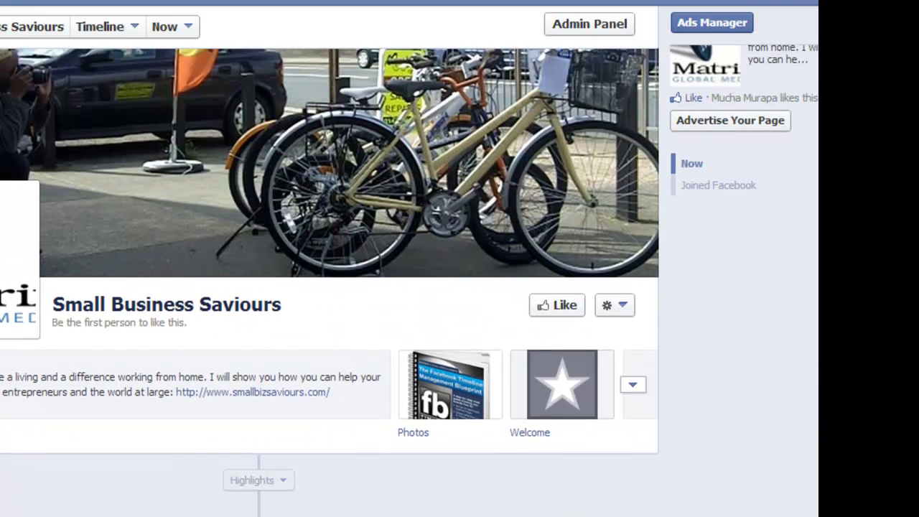
scroll(329, 280, "down", 2)
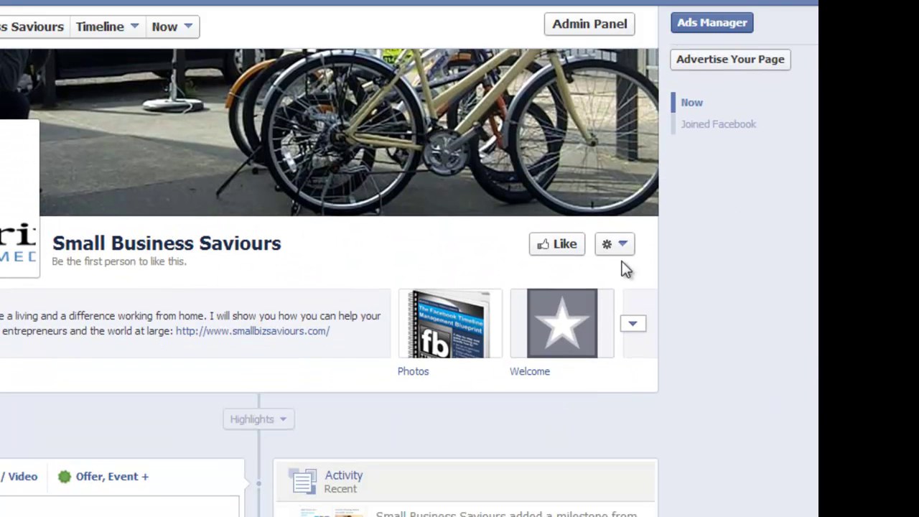
left_click(550, 327)
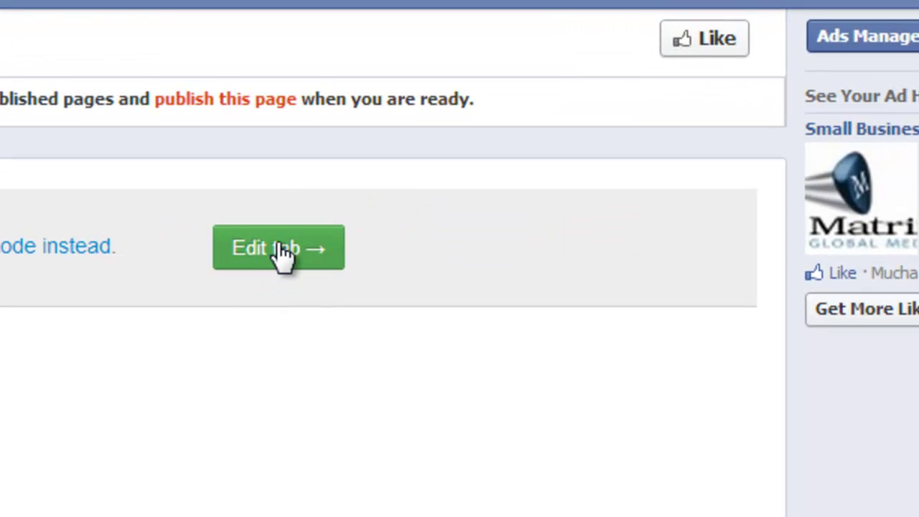
left_click(279, 248)
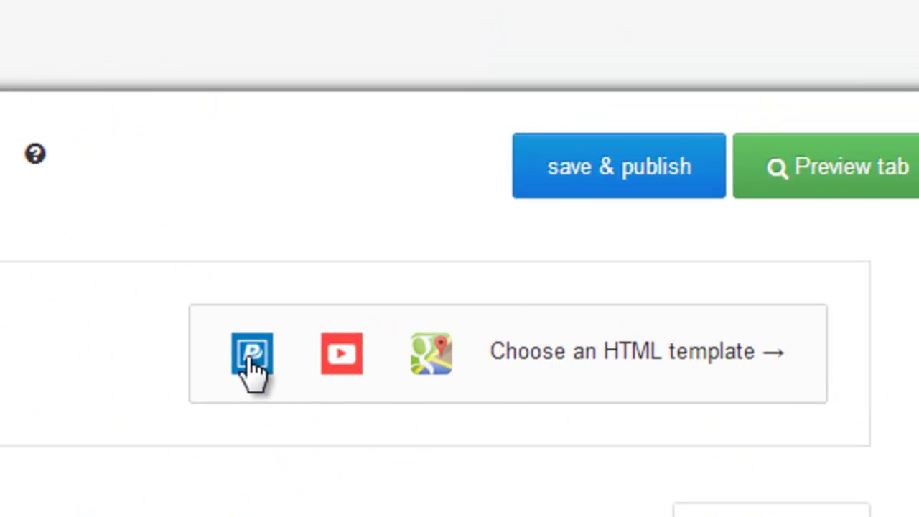
Choose the Paypal app from the branded free apps as the tab's content
left_click(244, 362)
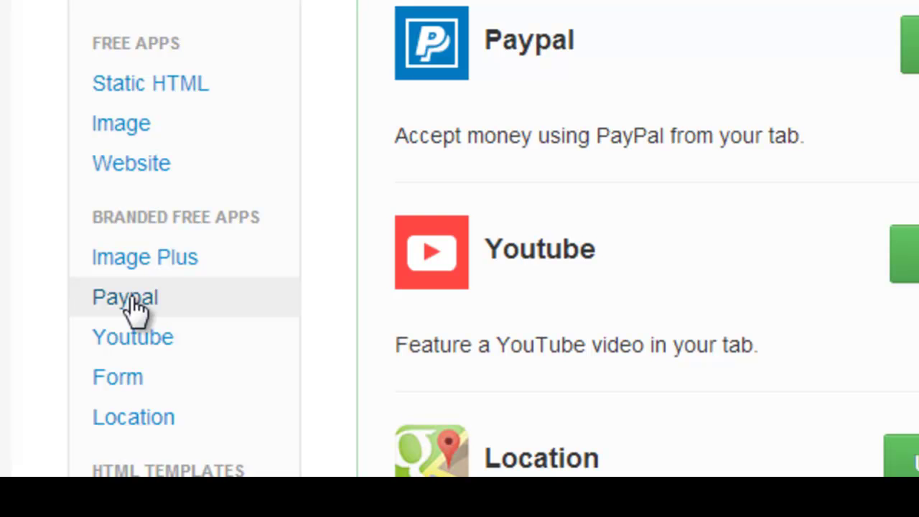
left_click(131, 299)
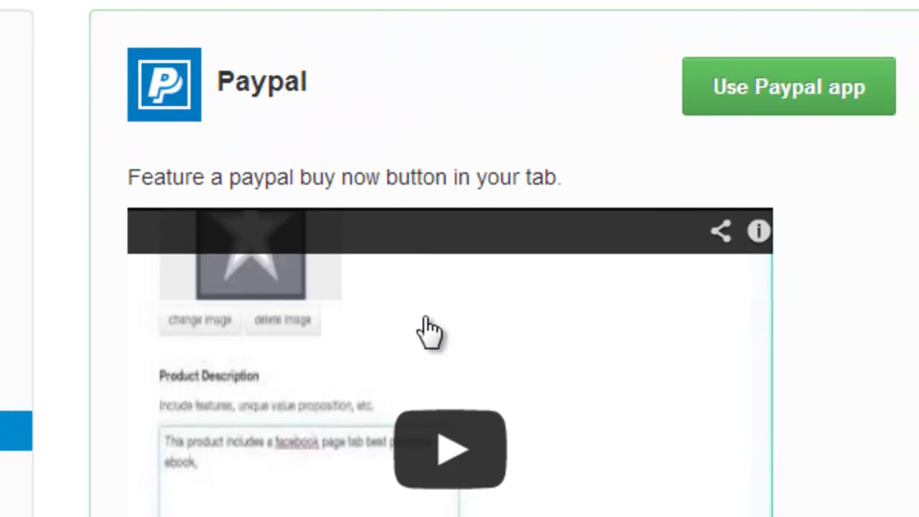
left_click(776, 92)
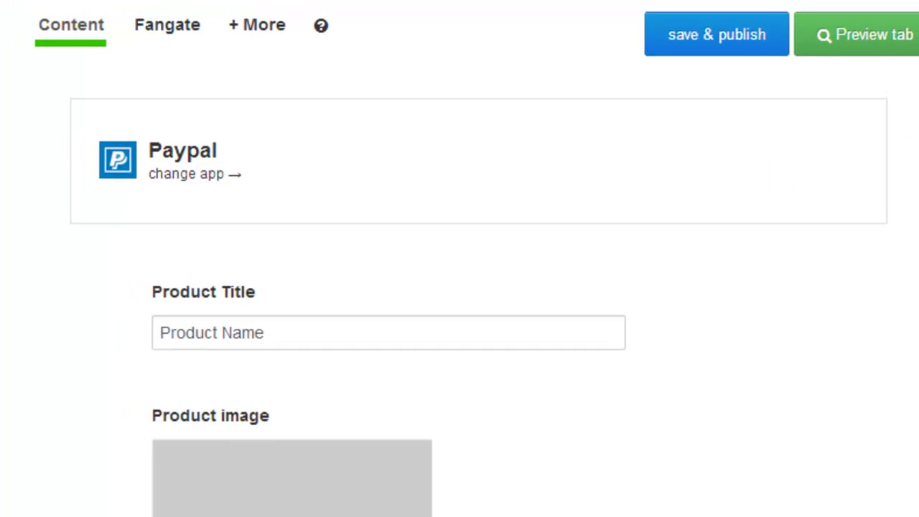
Replace the product title with "Facebook Timeline Management Blueprint Special Launch Offer", copied from the heading of the Word document
scroll(478, 287, "down", 3)
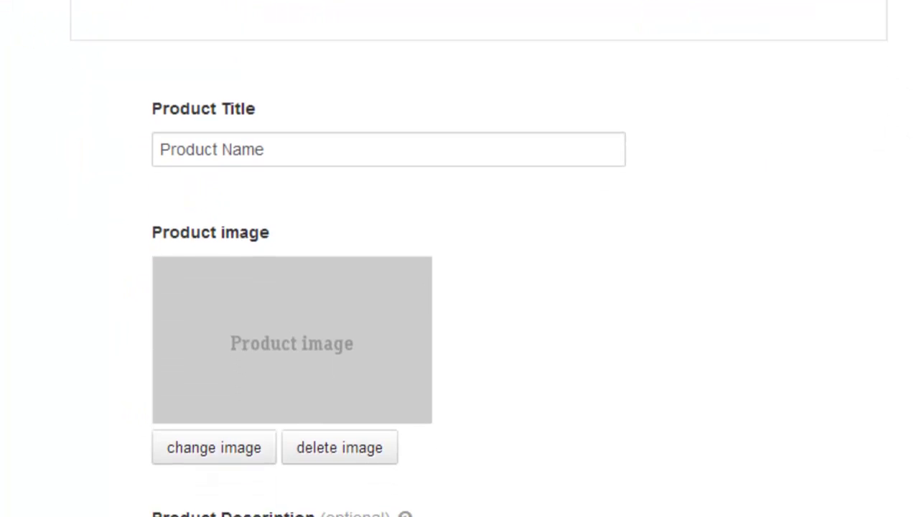
scroll(479, 288, "down", 1)
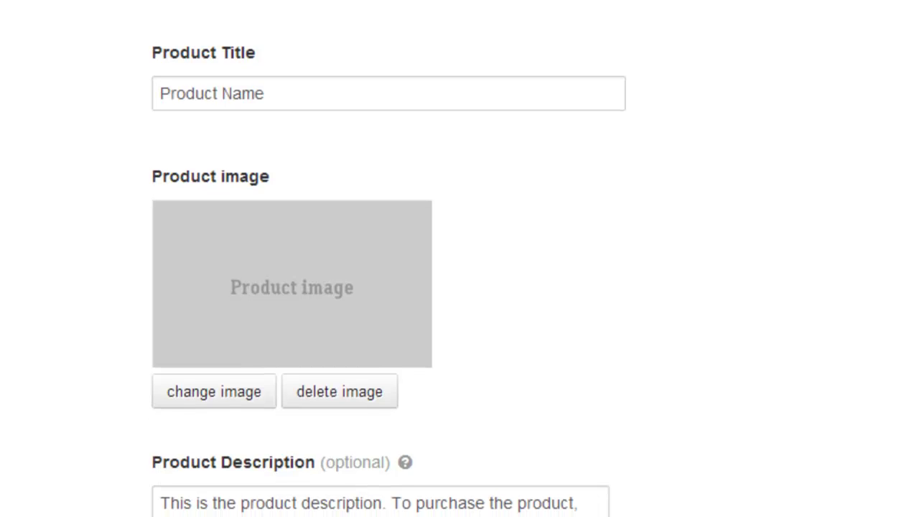
scroll(389, 278, "down", 1)
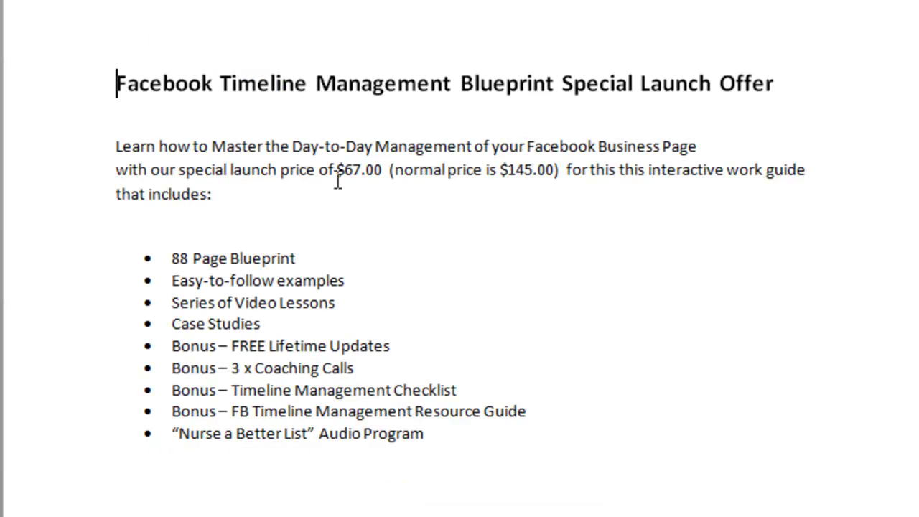
left_click_drag(114, 84, 748, 72)
key("ctrl+c")
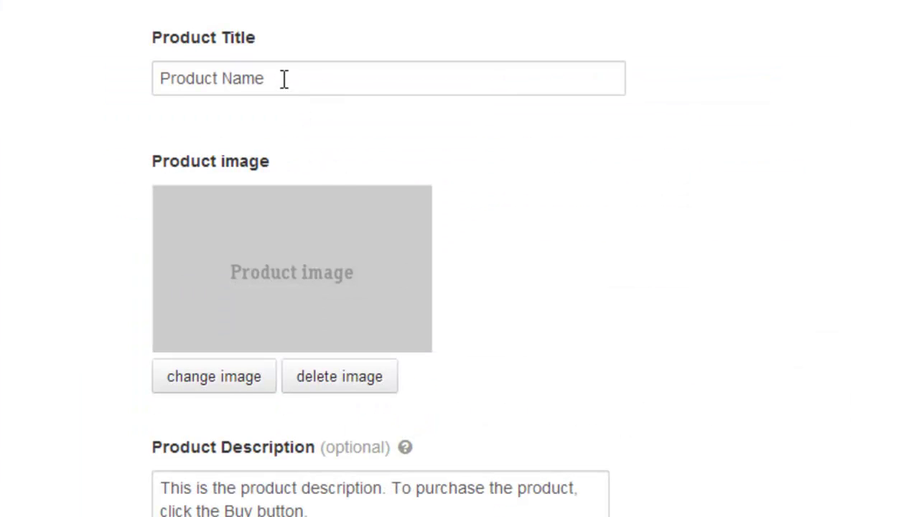
left_click(285, 79)
key("ctrl+a")
key("ctrl+v")
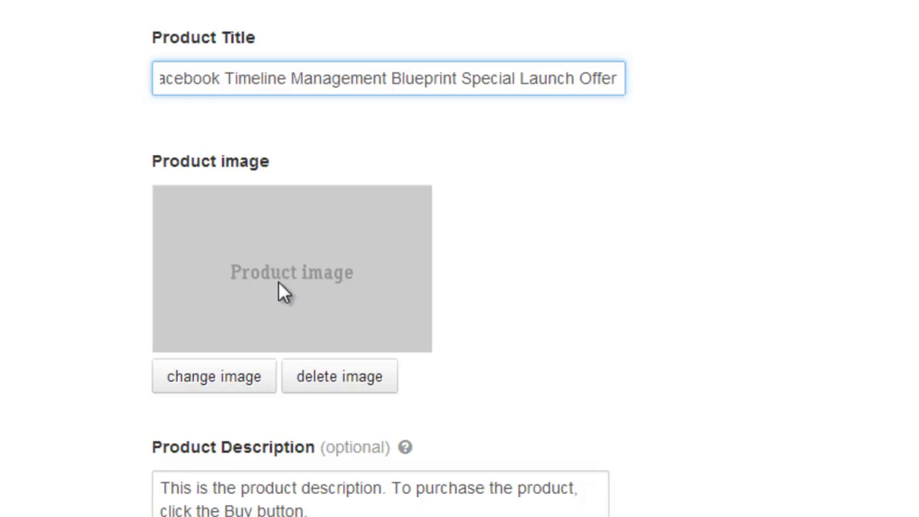
Change the product image to the picture "FB Timeline Management Blueprint Image"
left_click(194, 379)
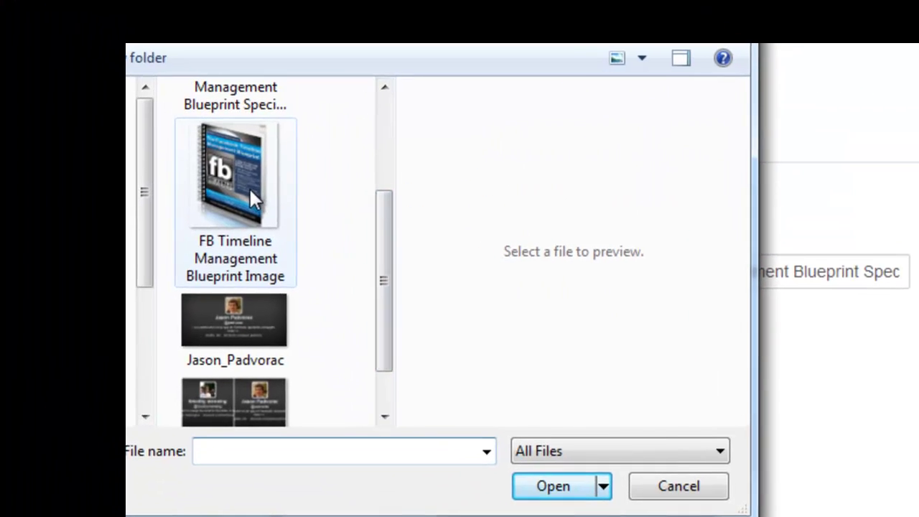
left_click(250, 188)
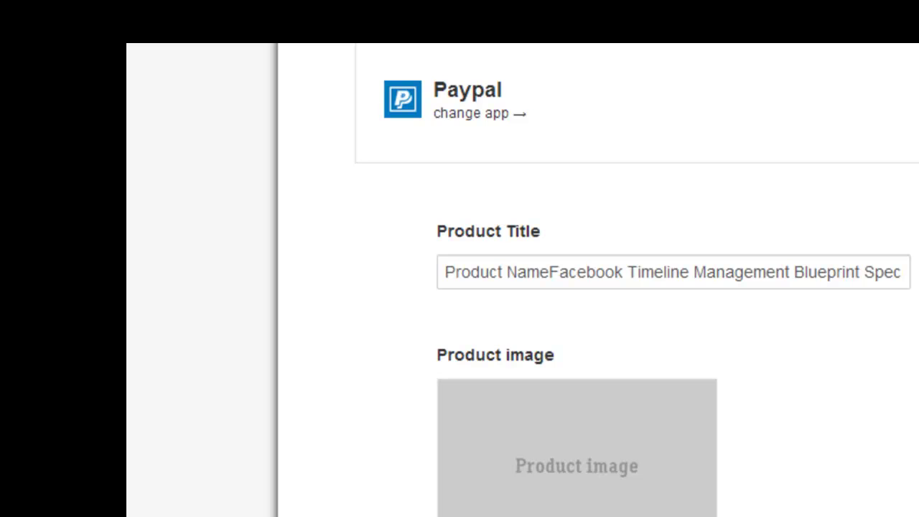
scroll(596, 280, "down", 3)
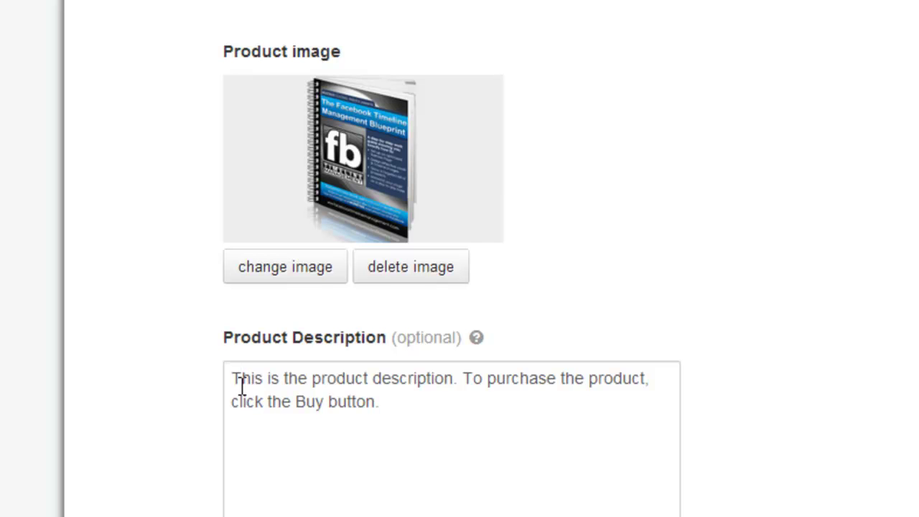
Replace the placeholder product description with the introduction and bullet list below the heading, copied from the Word document
left_click_drag(232, 378, 387, 420)
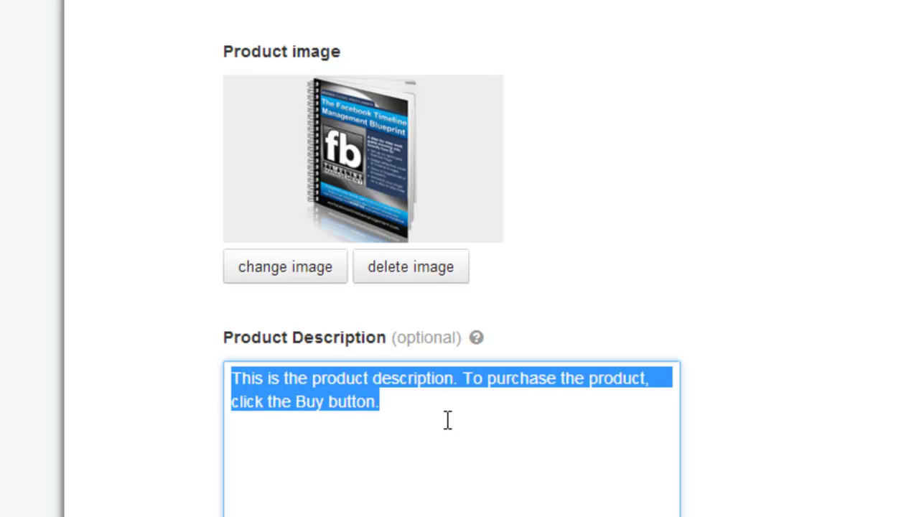
key("BackSpace")
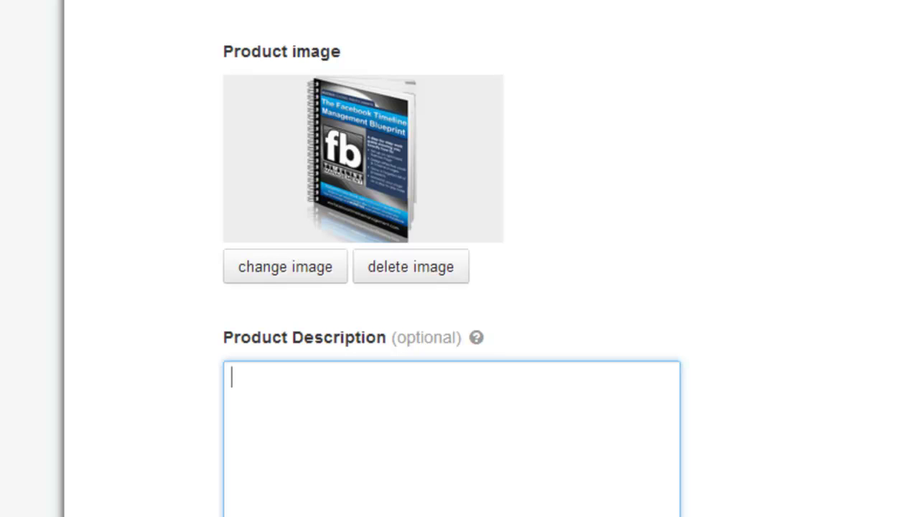
key("alt+Tab")
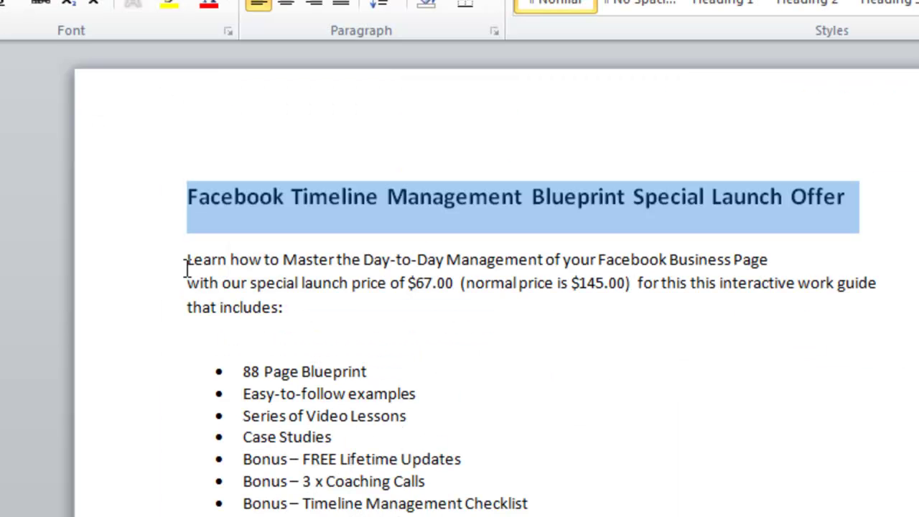
left_click_drag(187, 260, 546, 516)
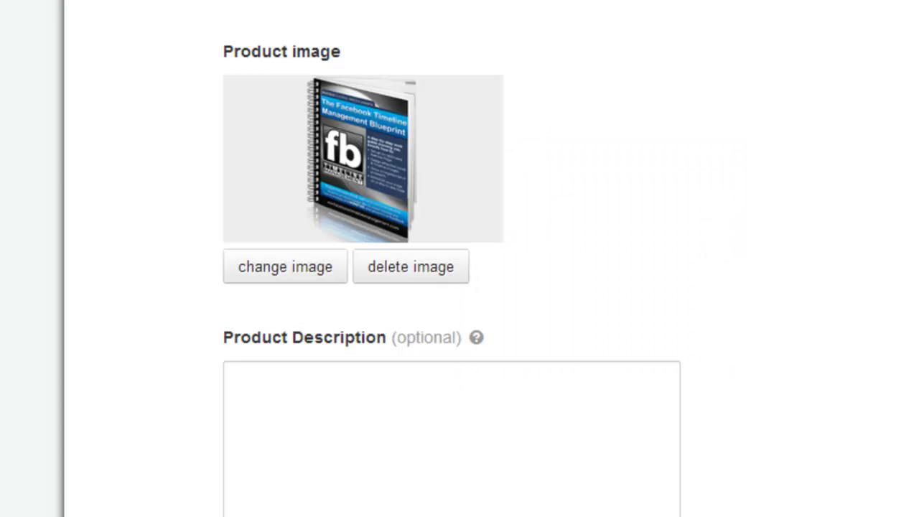
left_click(322, 429)
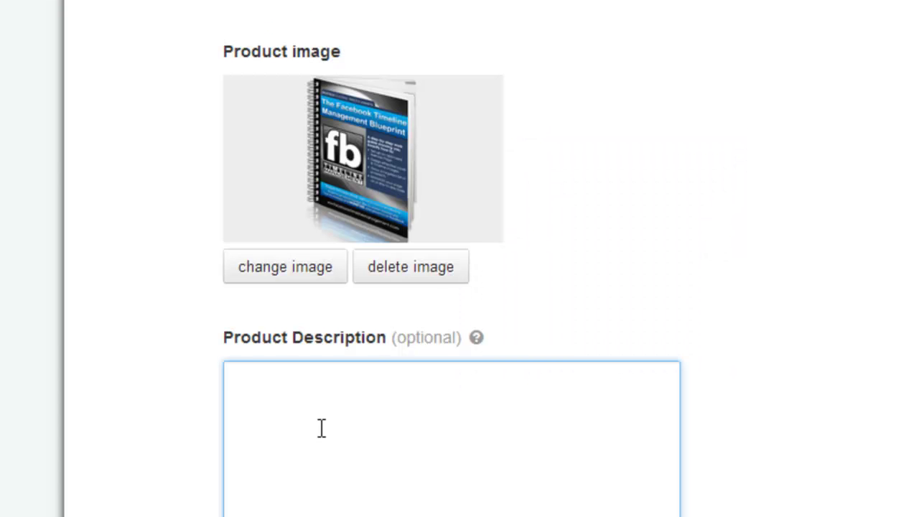
key("ctrl+v")
Remove the line break after "Facebook Business Page" in the product description so the opening sentence runs on
left_click_drag(653, 420, 643, 345)
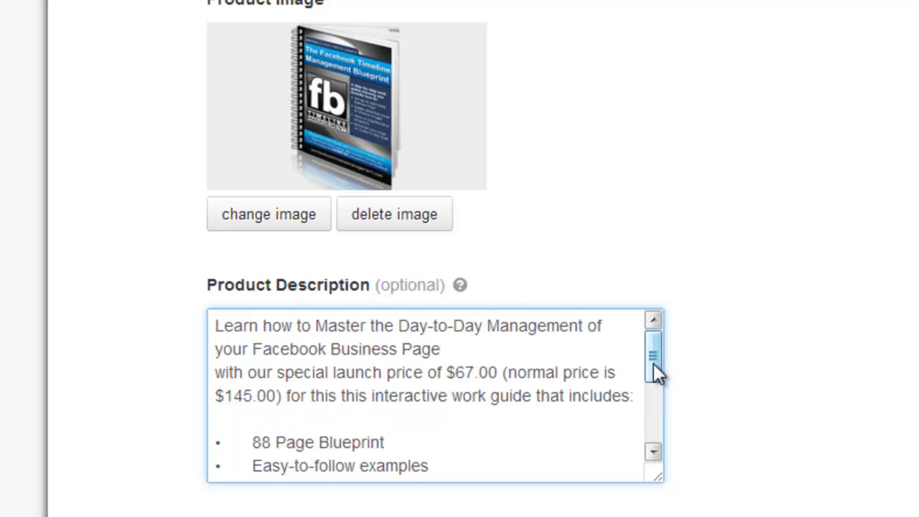
left_click(487, 351)
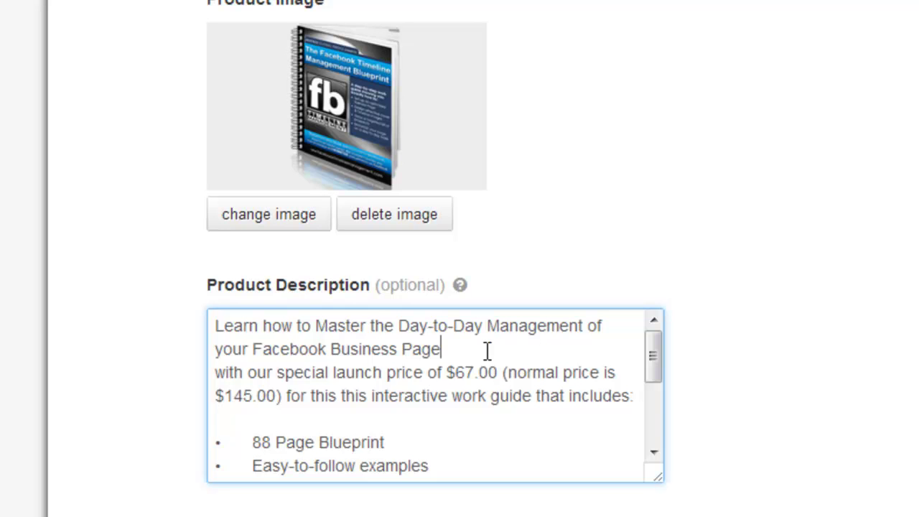
key("Delete")
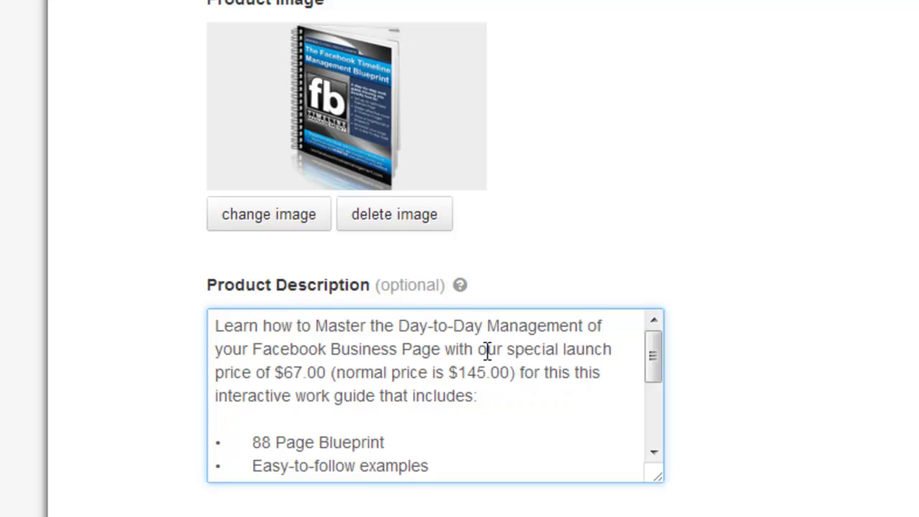
left_click_drag(651, 369, 654, 447)
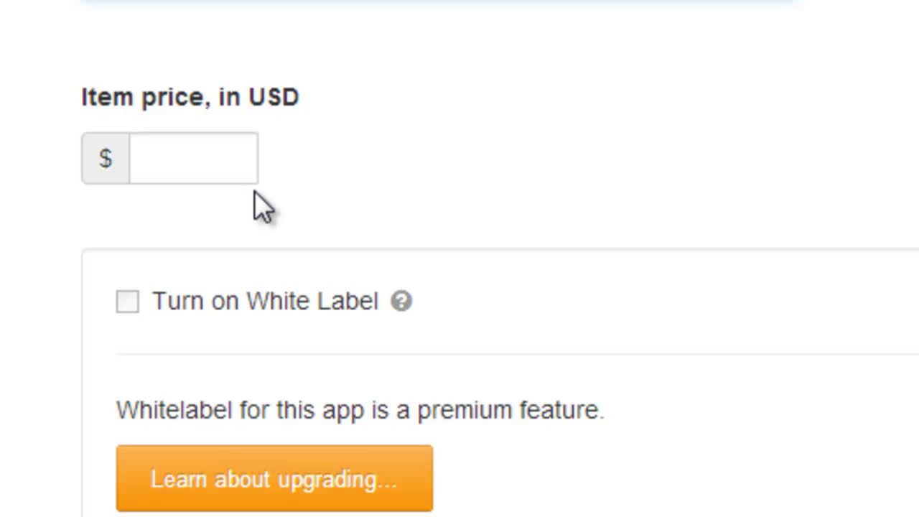
Set the item price to 67.00 USD and preview the whole tab
left_click(188, 152)
type("67.00")
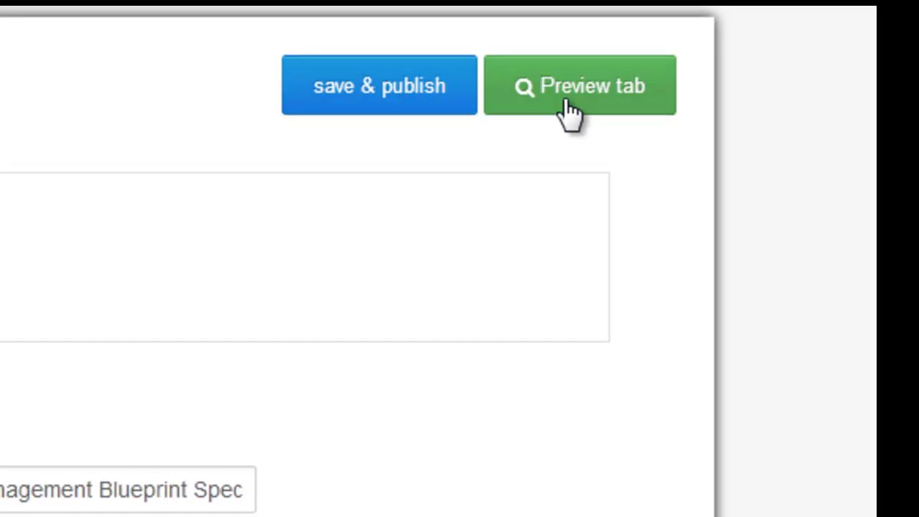
left_click(571, 114)
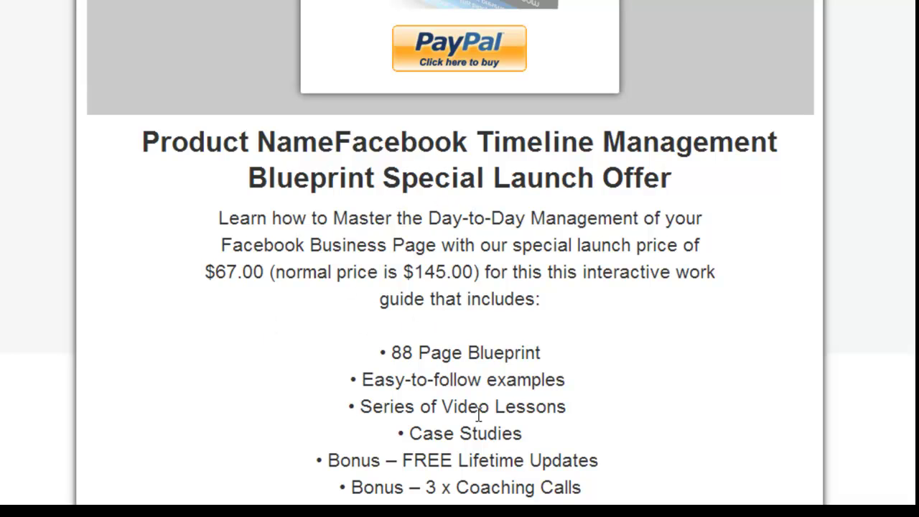
scroll(460, 287, "down", 3)
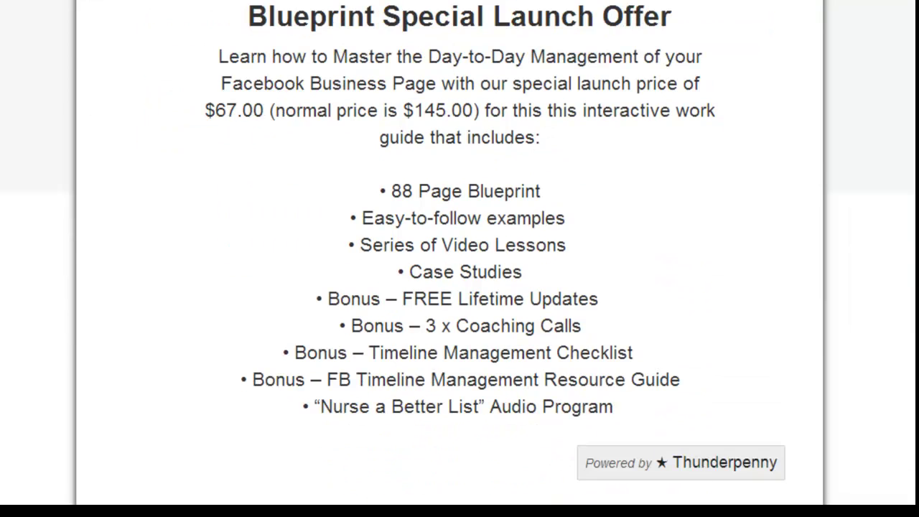
scroll(460, 287, "up", 10)
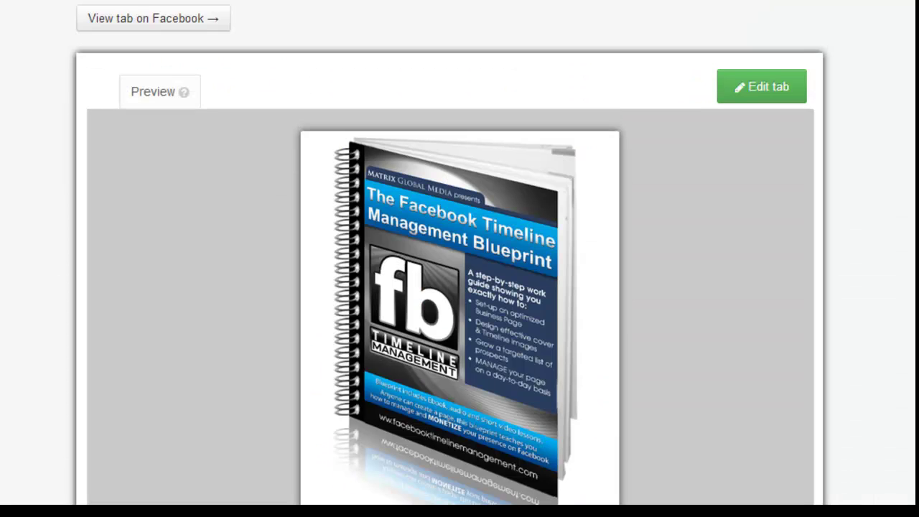
Remove the leftover "Product Name" from the start of the product title, then save and publish the tab
left_click(775, 88)
left_click_drag(286, 322, 160, 331)
key("BackSpace")
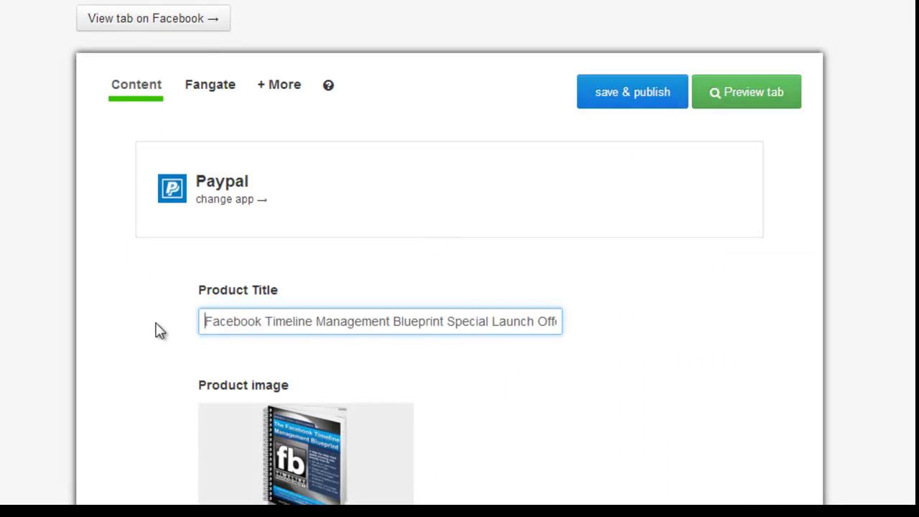
left_click(624, 100)
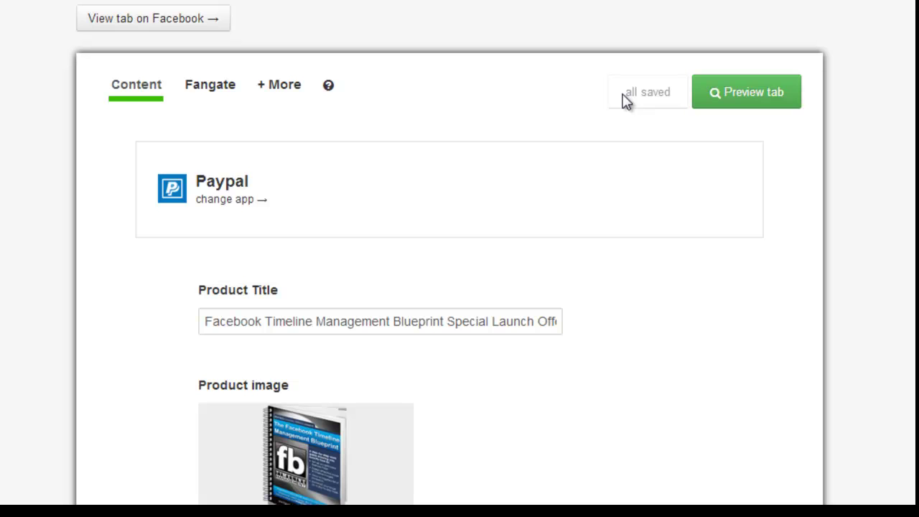
View the published tab on Facebook and check its image, Paypal button, title and description
left_click(133, 22)
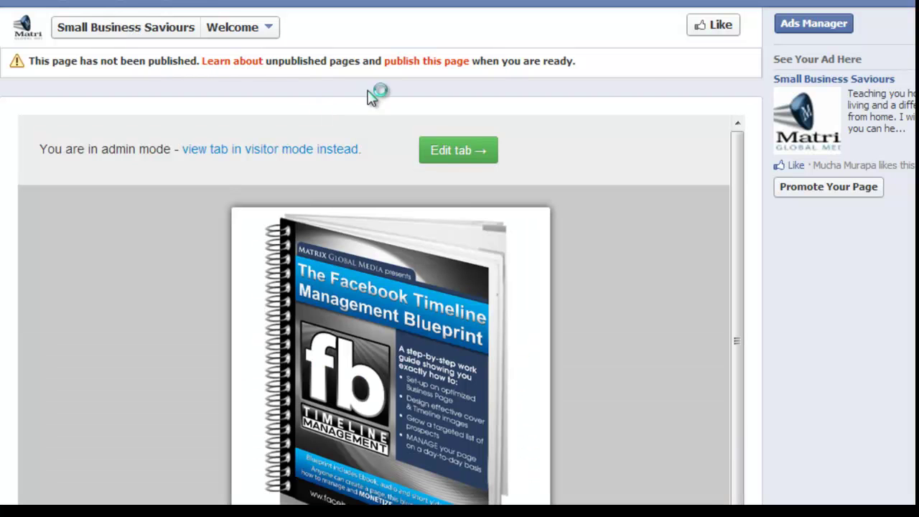
scroll(381, 277, "down", 10)
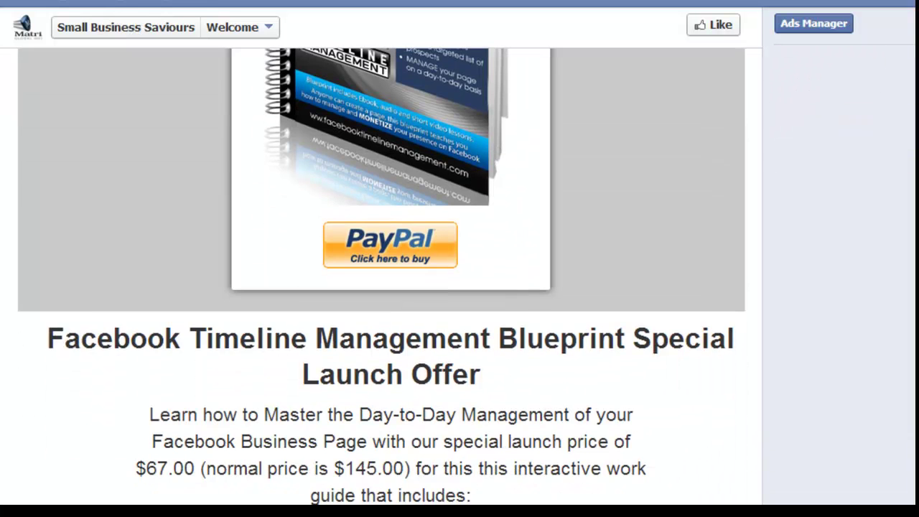
scroll(381, 277, "up", 10)
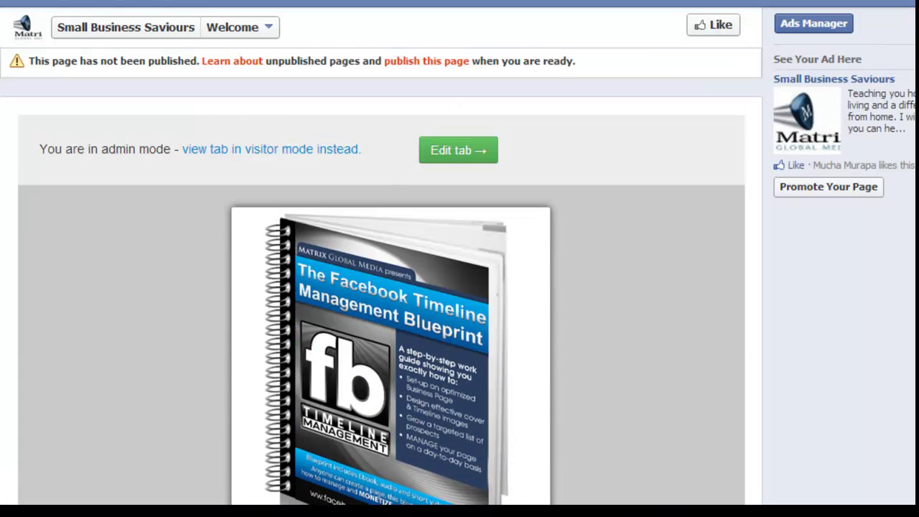
Return to the Small Business Saviours timeline and open the settings of the Welcome tab
left_click(114, 32)
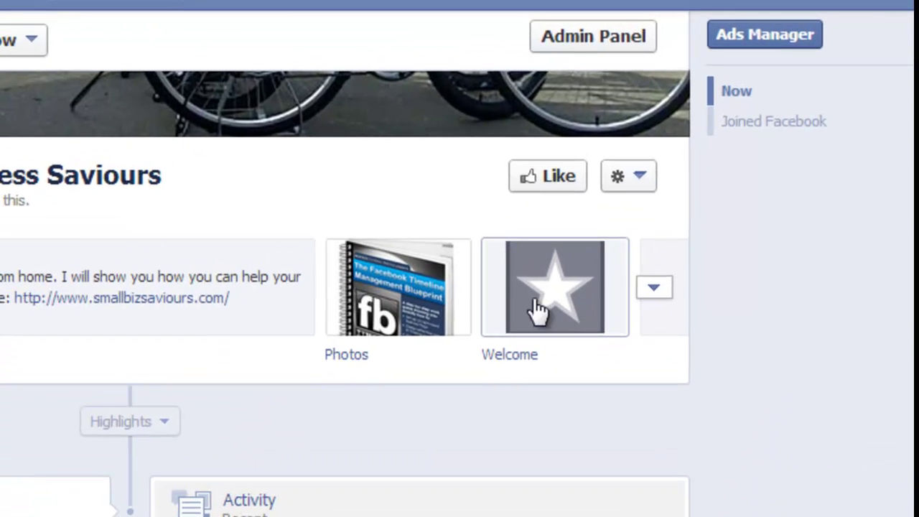
left_click(655, 293)
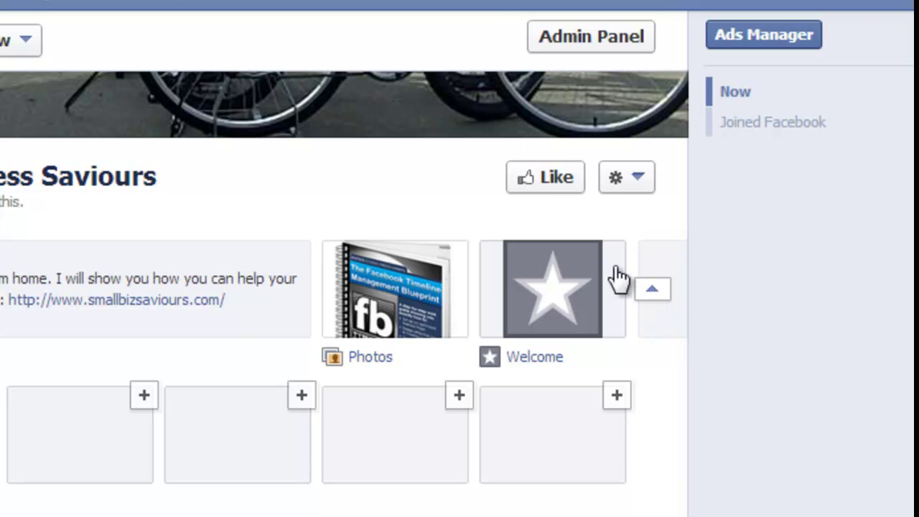
mouse_move(624, 273)
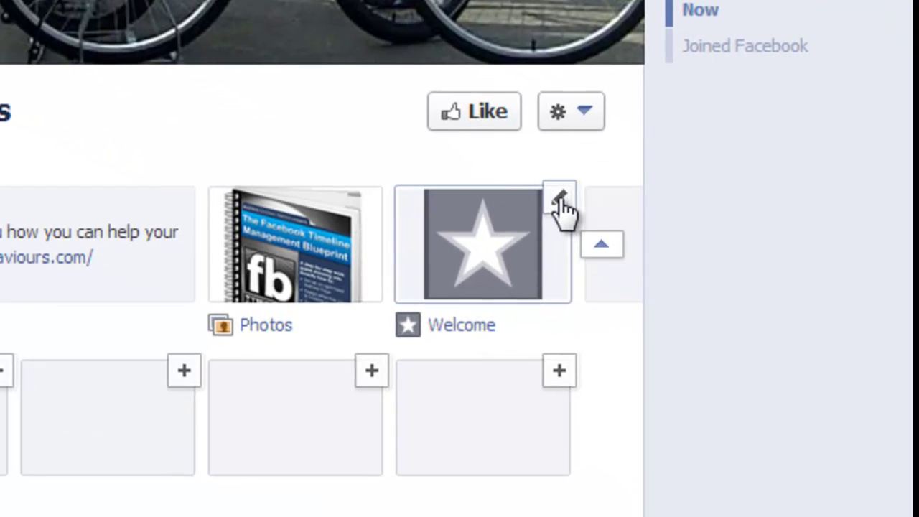
left_click(561, 205)
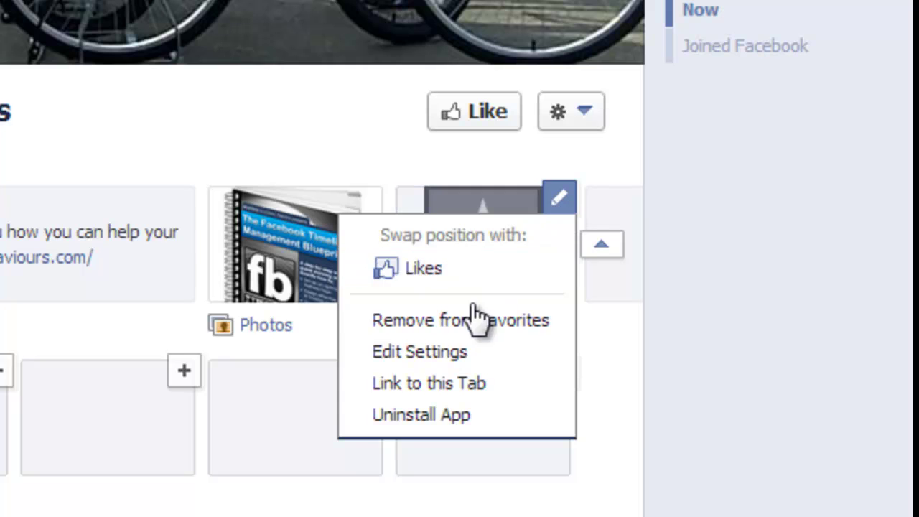
left_click(454, 361)
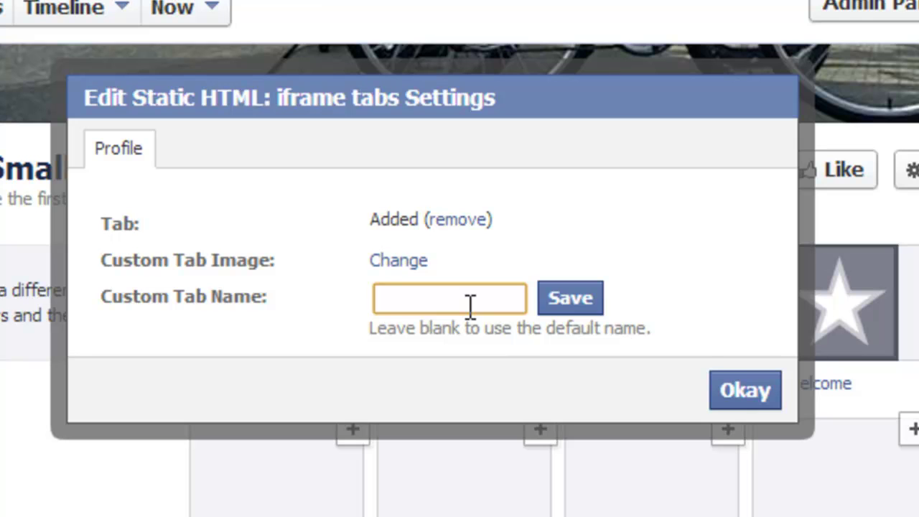
Set the custom tab name to "Special Offer $67.00", save it and close the settings
type("Speciasl")
key("BackSpace")
key("BackSpace")
key("BackSpace")
type("l Offer")
type(" £")
key("BackSpace")
type("$67")
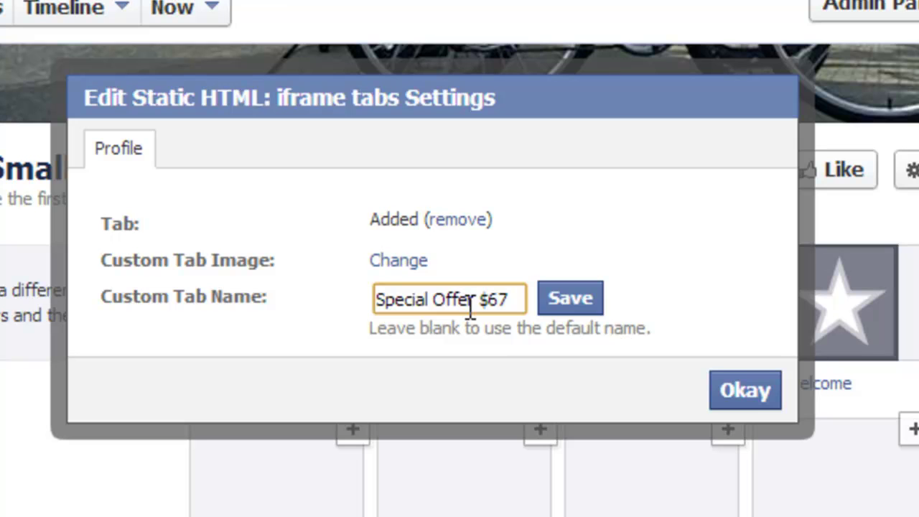
type(".00")
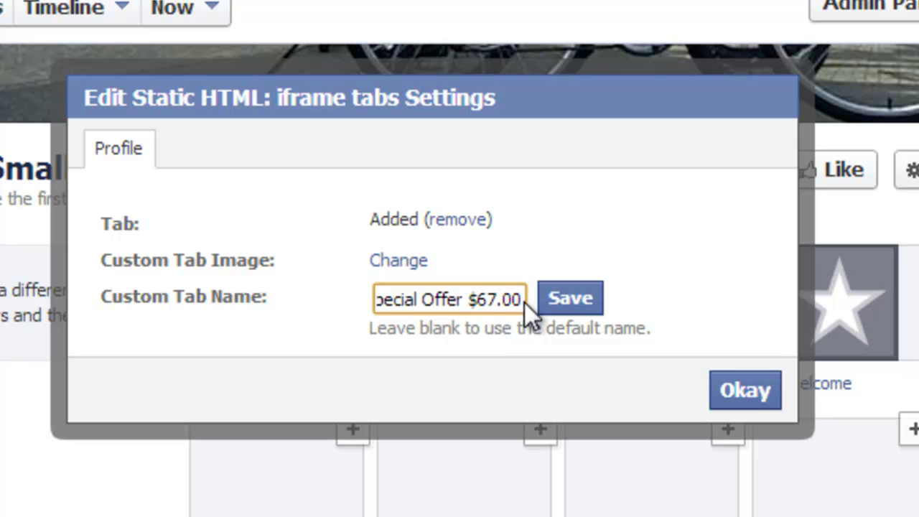
left_click(565, 310)
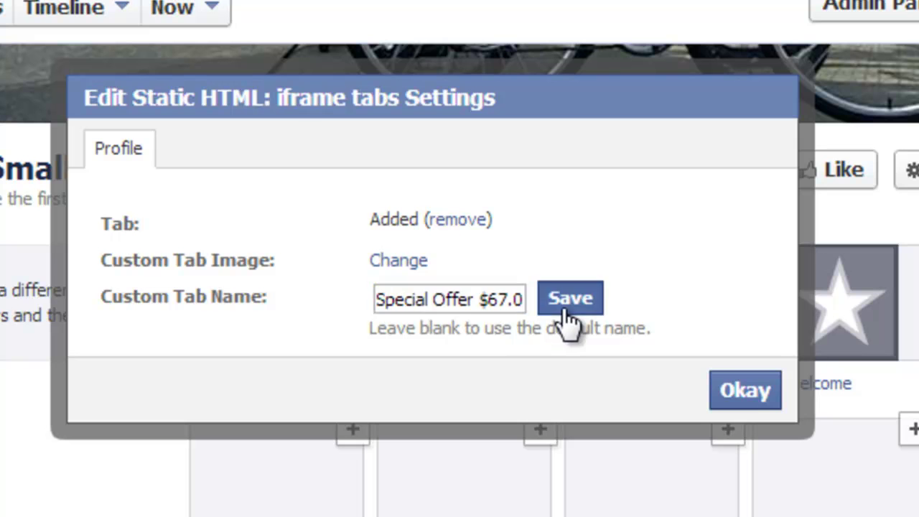
left_click(759, 388)
Reopen the Special Offer tab's settings, set its custom tab name to "Blueprint $67.00", save it and close the settings
mouse_move(663, 416)
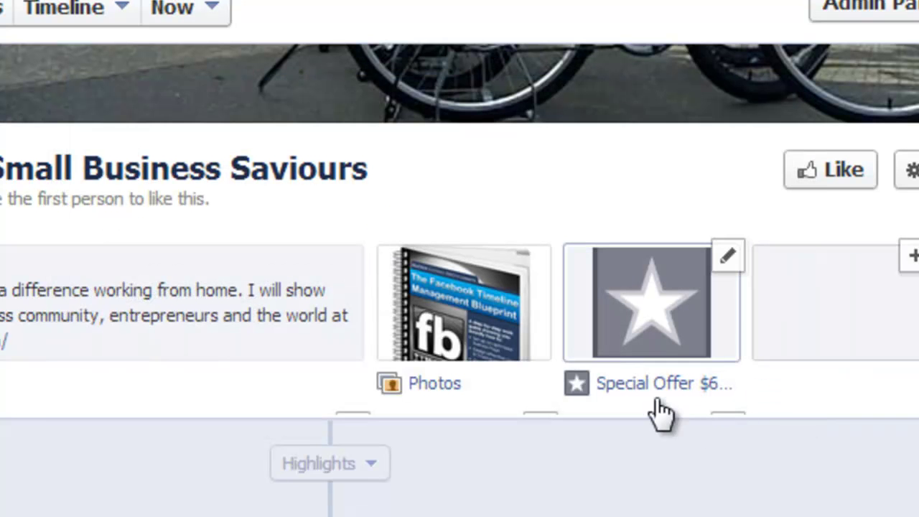
left_click(730, 257)
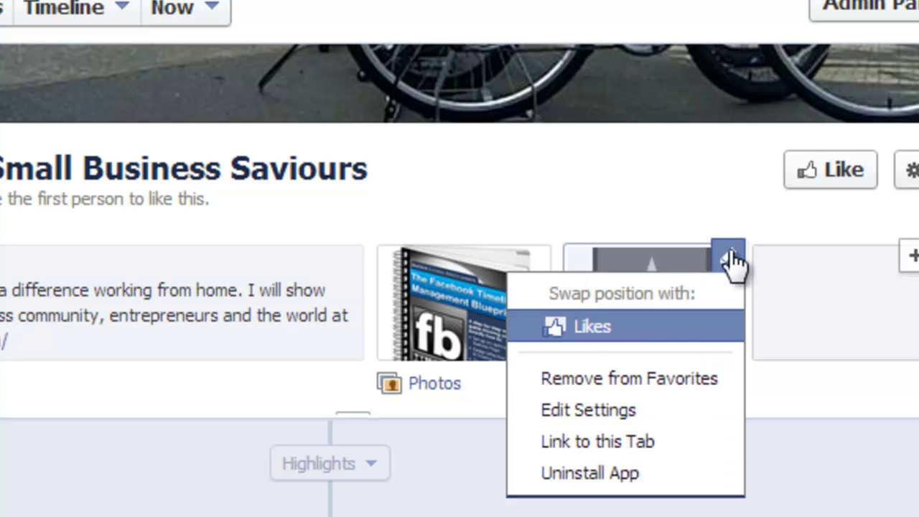
left_click(600, 418)
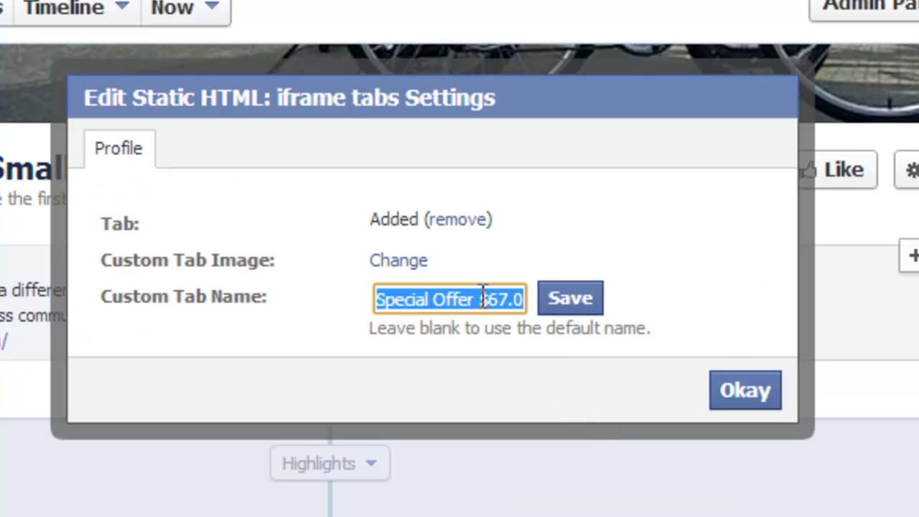
mouse_move(478, 297)
left_mouse_down()
mouse_move(525, 302)
mouse_move(470, 290)
mouse_move(506, 294)
mouse_move(486, 292)
left_mouse_up()
key("BackSpace")
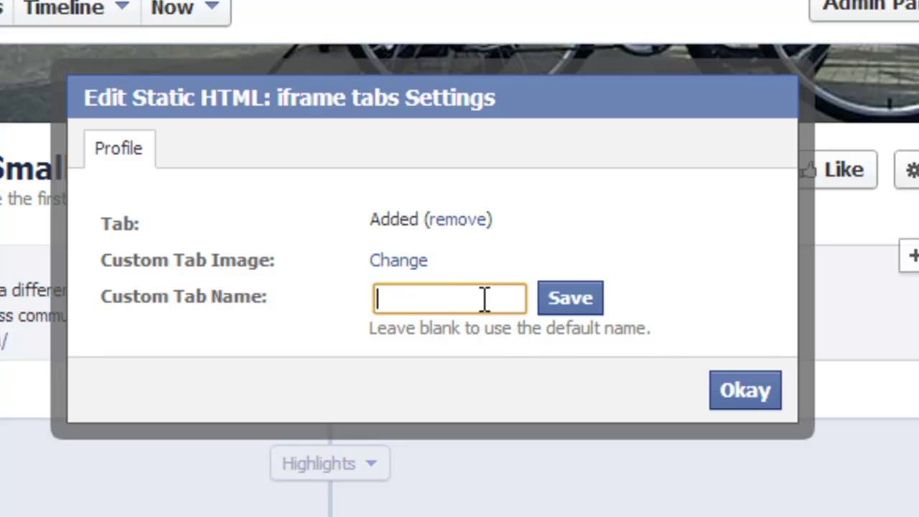
type("Blueprint")
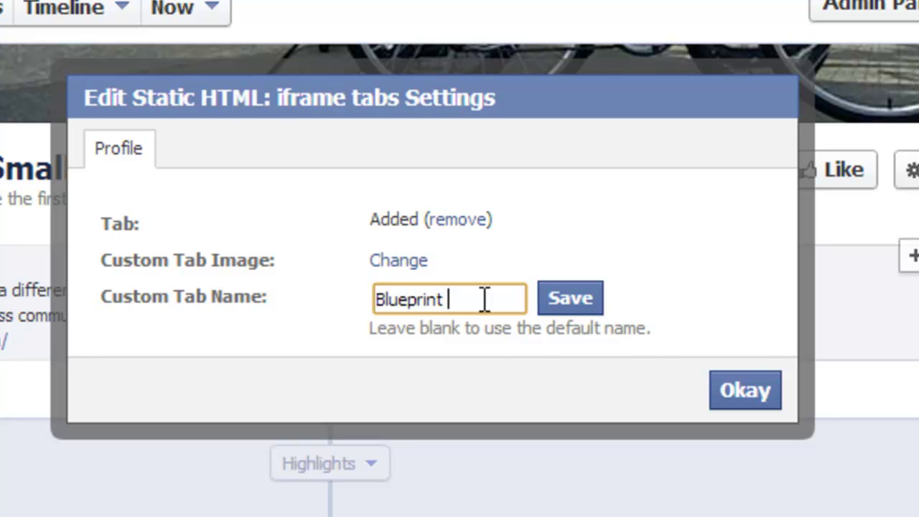
type(" $67.00")
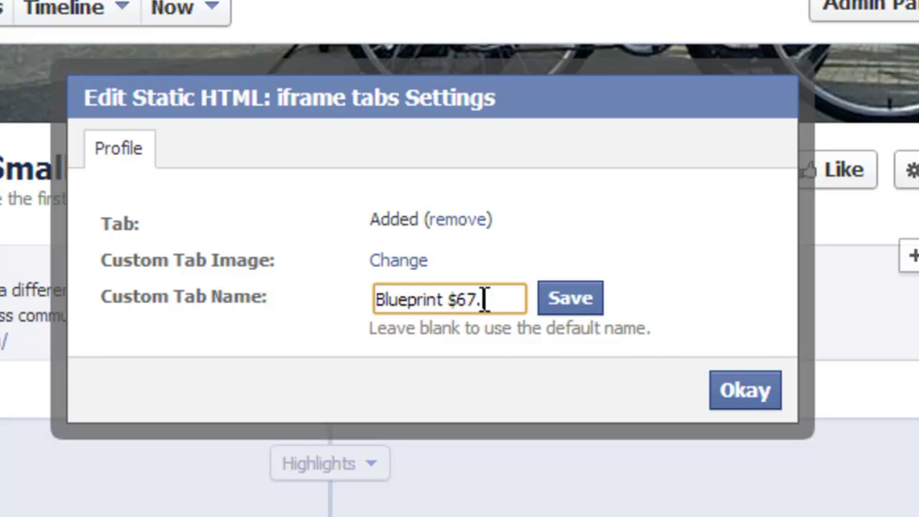
left_click(578, 301)
left_click(755, 391)
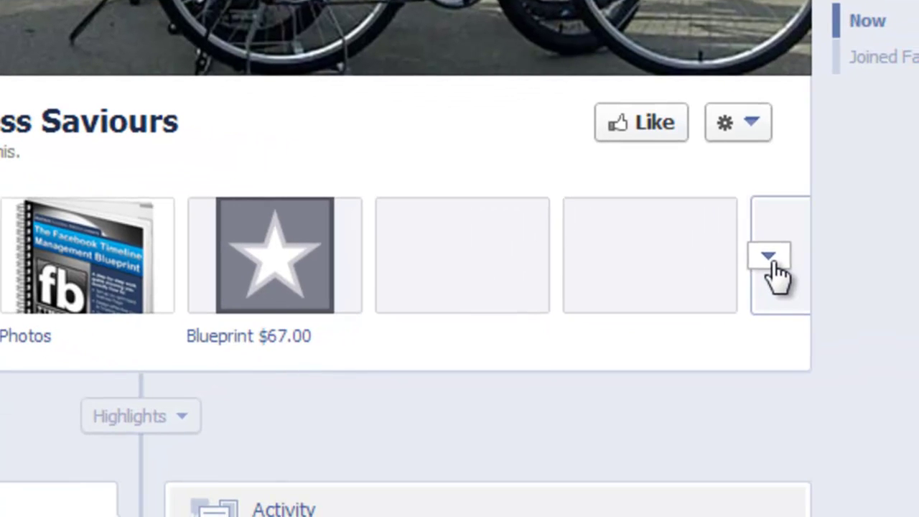
Check the renamed tab among the page's favorites and review the pinned post on the timeline
left_click(774, 264)
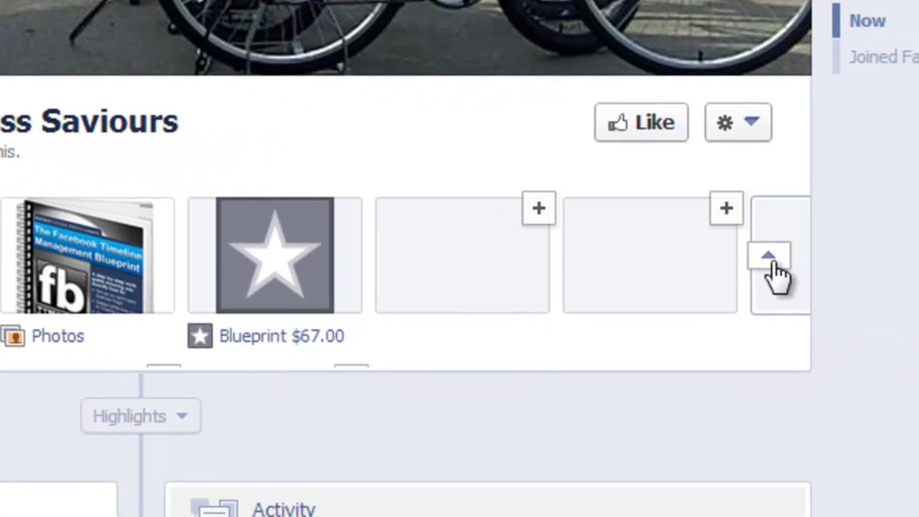
left_click(772, 263)
scroll(406, 259, "down", 2)
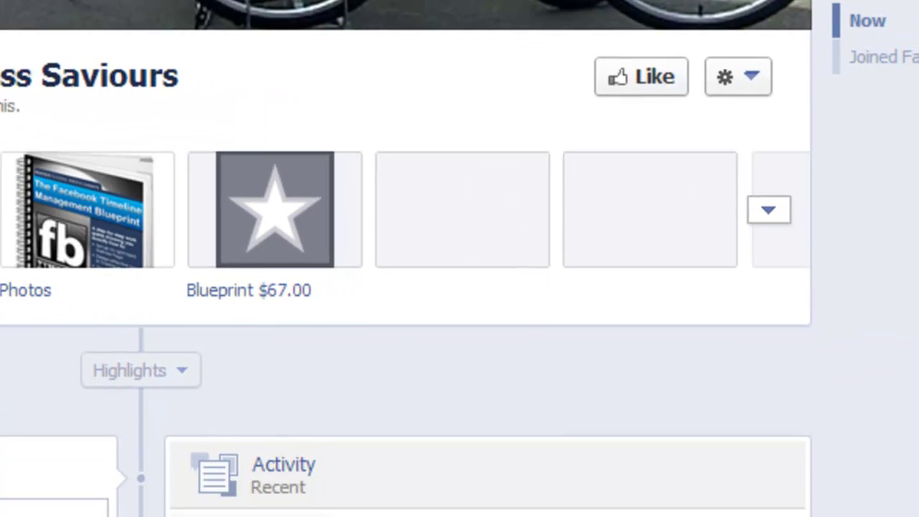
scroll(406, 259, "up", 3)
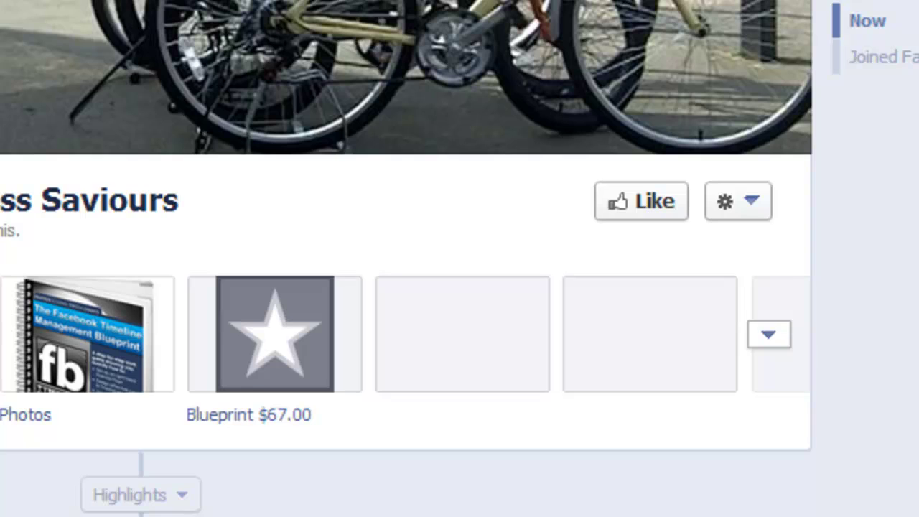
scroll(406, 259, "down", 5)
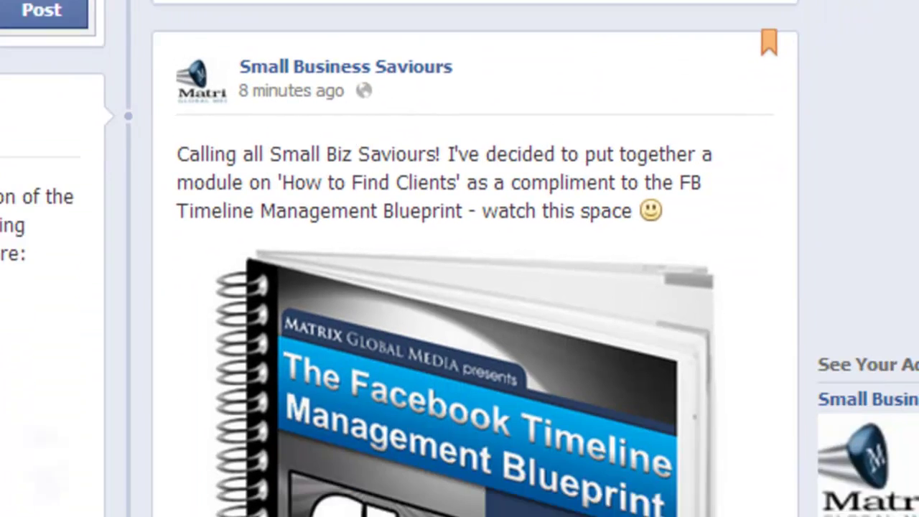
scroll(406, 258, "up", 5)
scroll(406, 259, "down", 1)
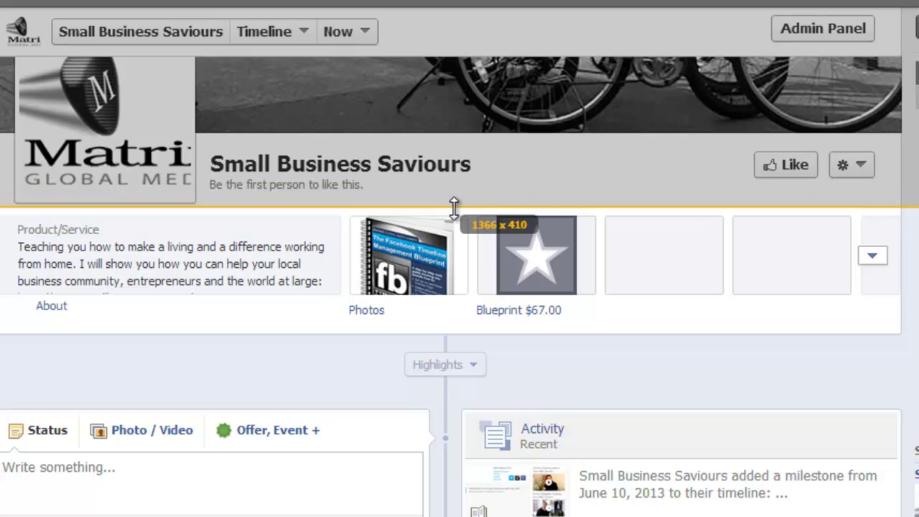
Capture a 111 x 74 pixel screen image of the blueprint cover thumbnail above Photos
left_click_drag(454, 210, 454, 215)
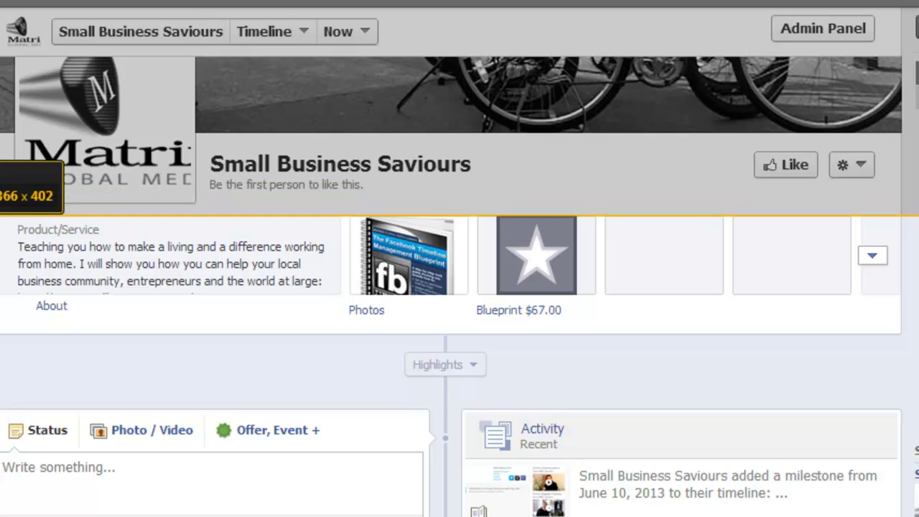
left_click_drag(2, 301, 352, 342)
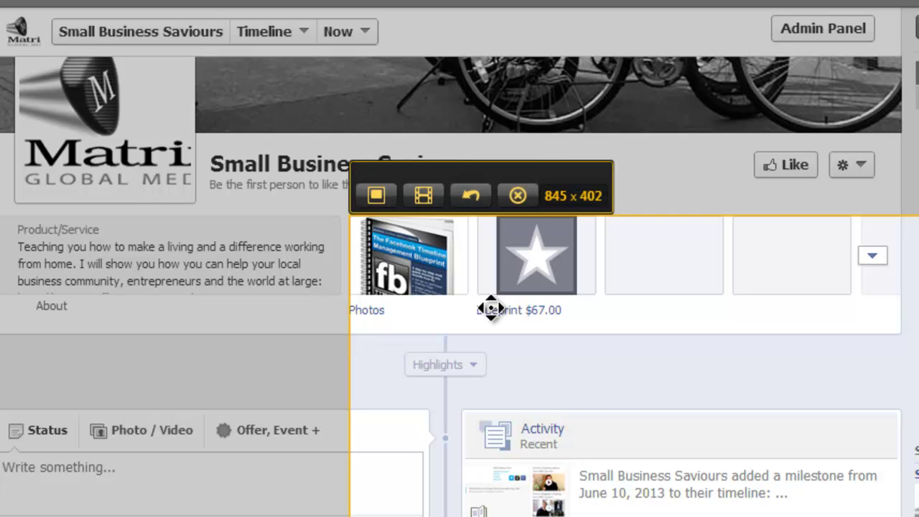
left_click_drag(912, 297, 468, 325)
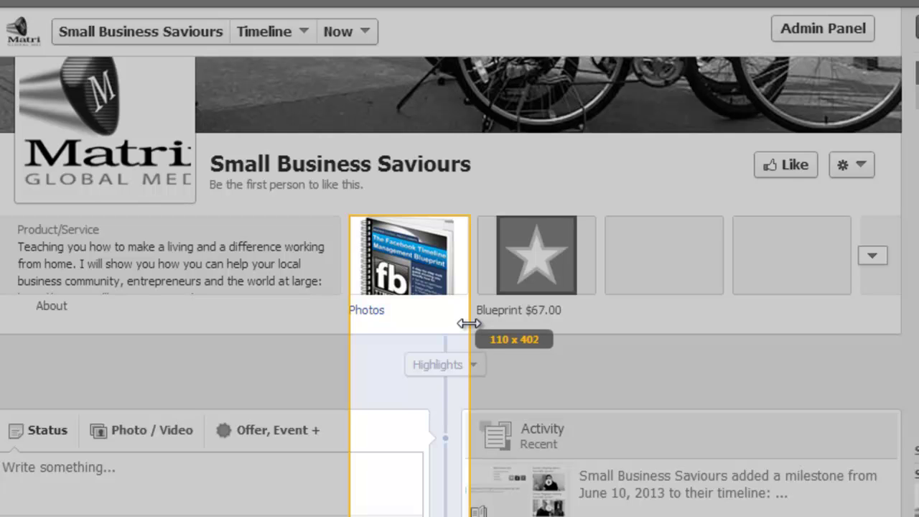
left_click_drag(469, 323, 471, 323)
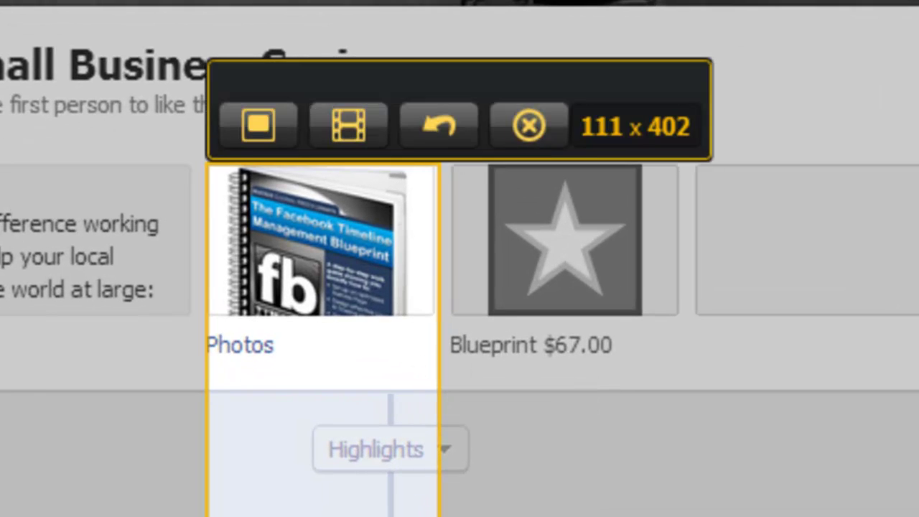
left_click_drag(279, 516, 269, 324)
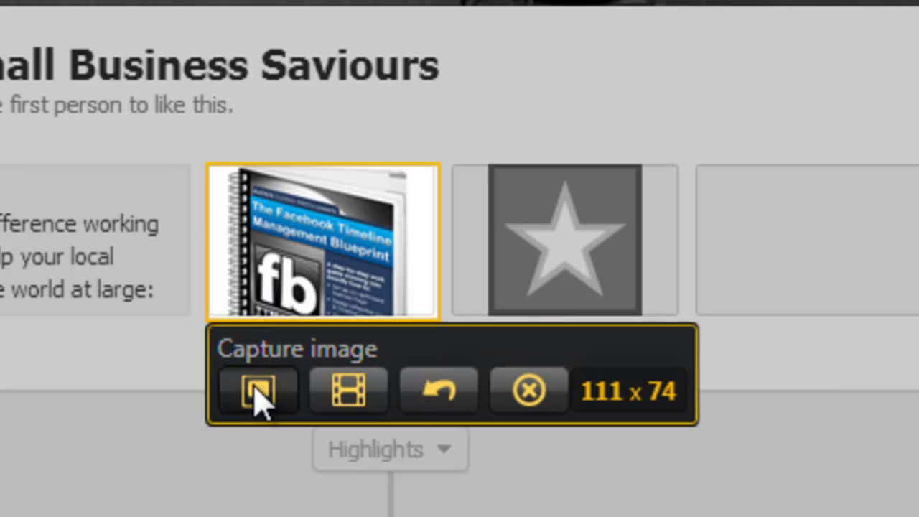
left_click(261, 394)
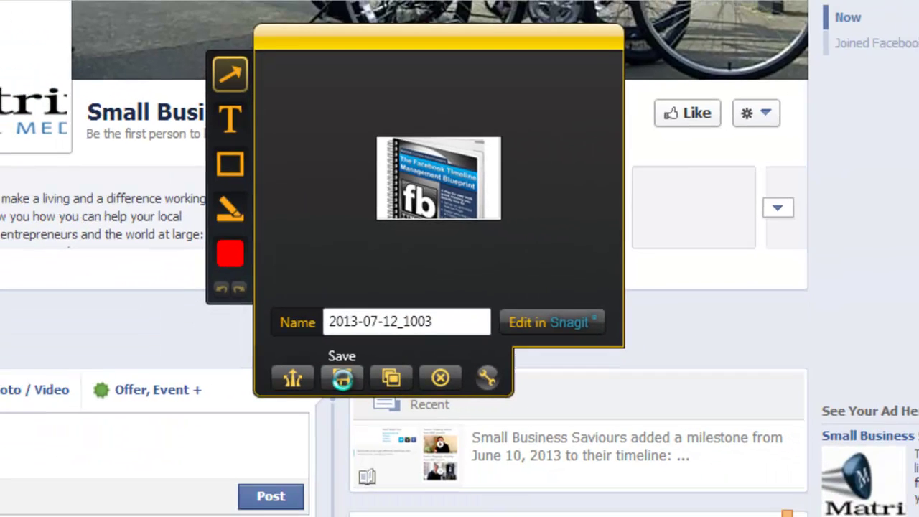
Save the capture as a PNG named "111 x 74" in the Getting Paid folder and close the capture notice
left_click(399, 514)
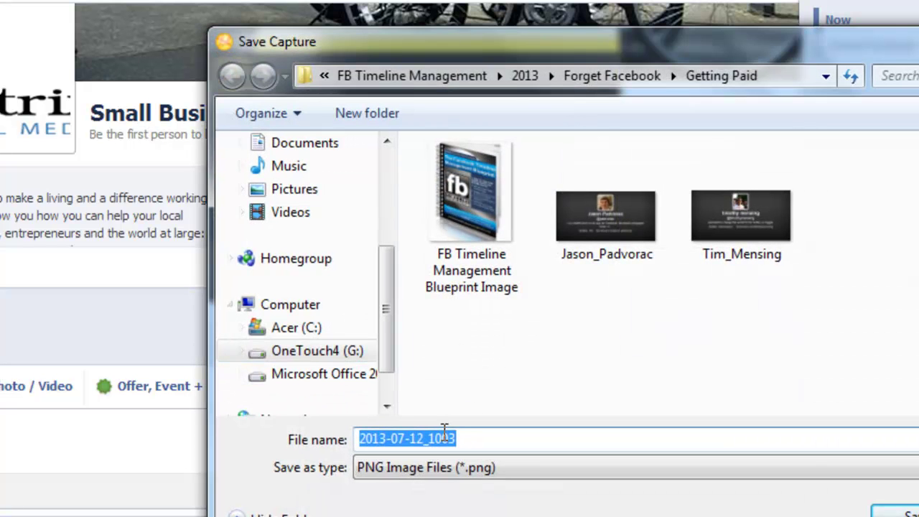
type("111 x 74")
key("Return")
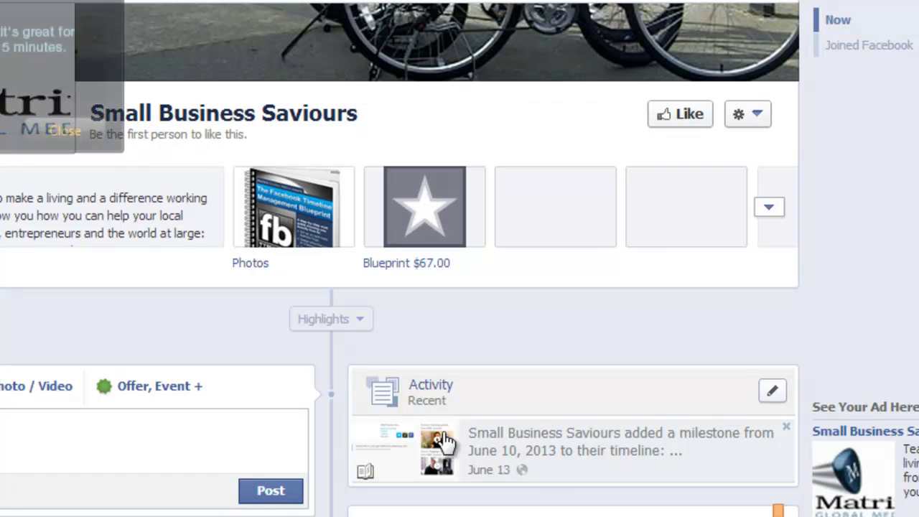
left_click(77, 136)
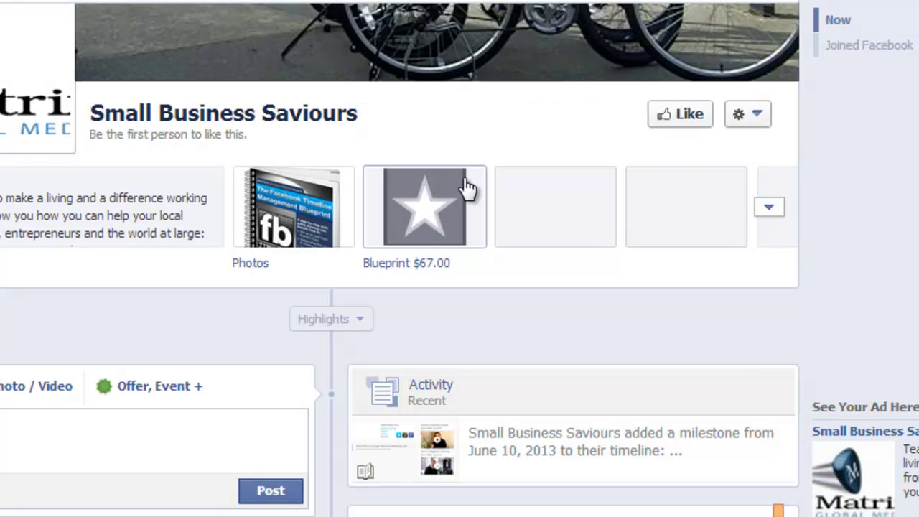
Upload the file 111_x_74 as the custom tab image of the Blueprint $67.00 tab
left_click(770, 208)
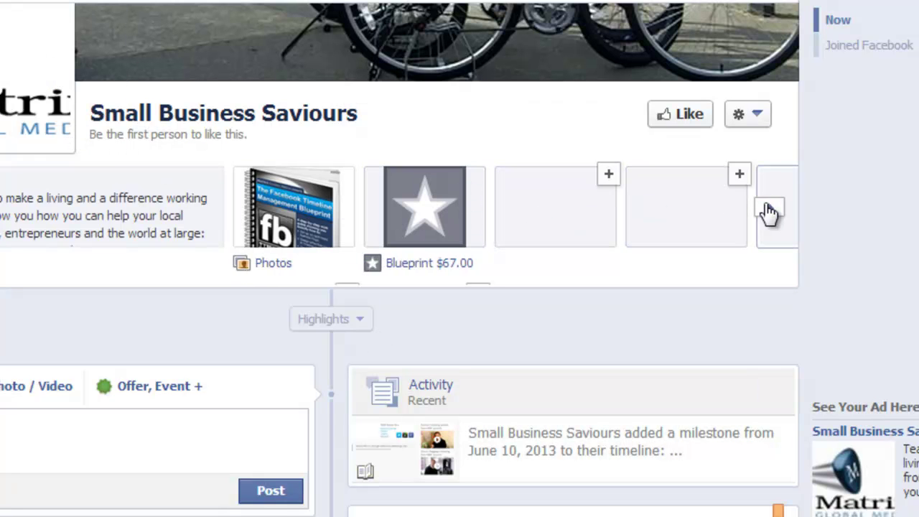
left_click(469, 201)
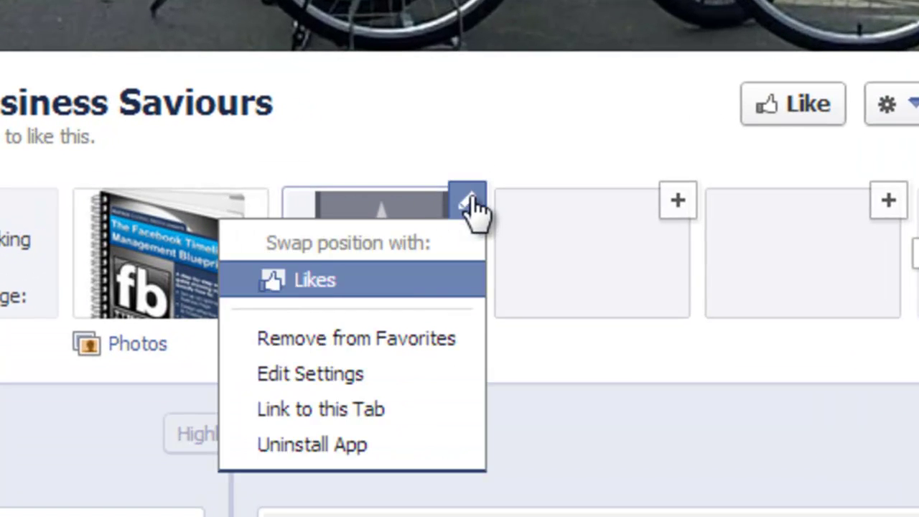
left_click(353, 381)
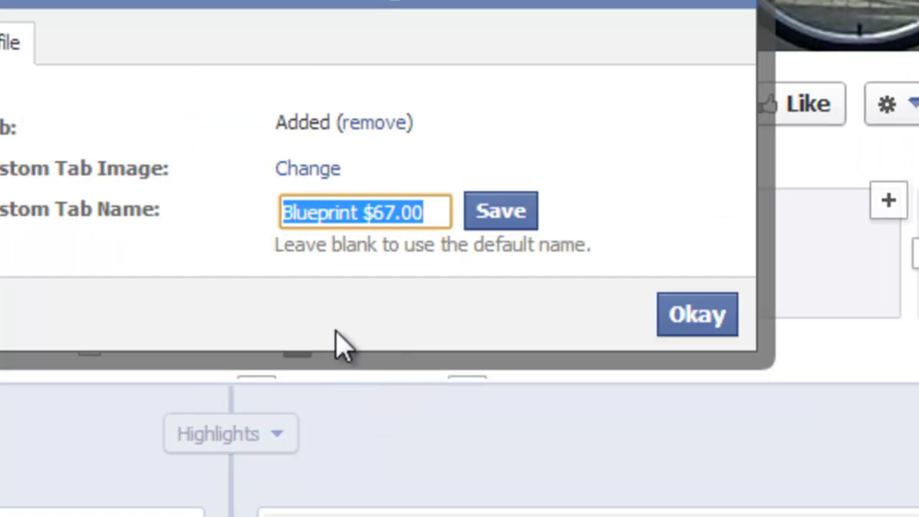
left_click(311, 172)
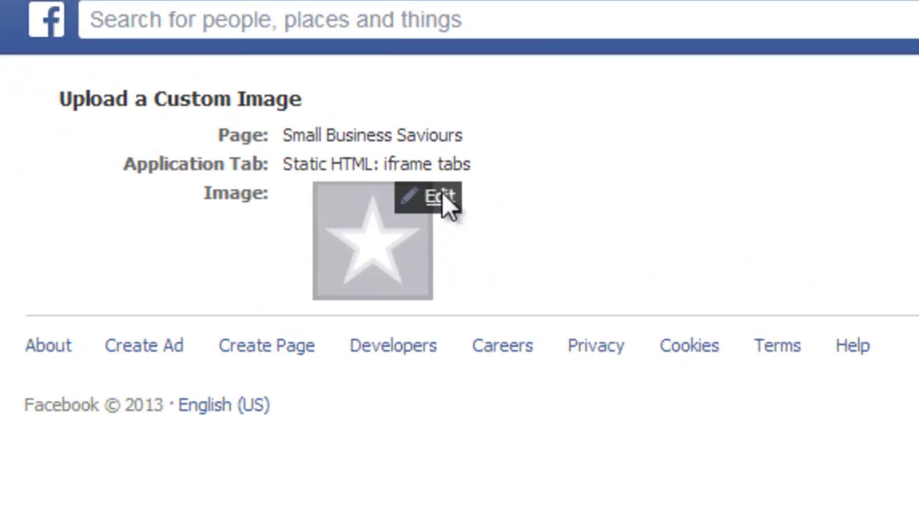
left_click(441, 194)
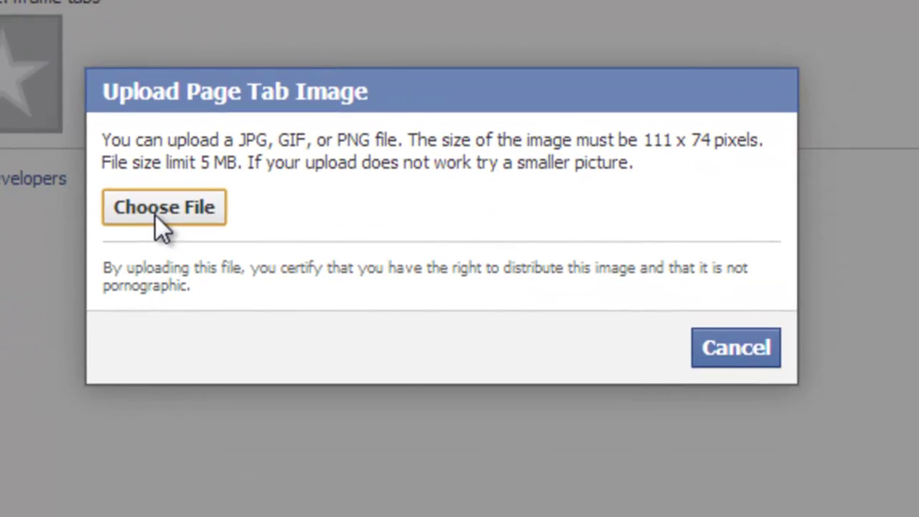
left_click(530, 370)
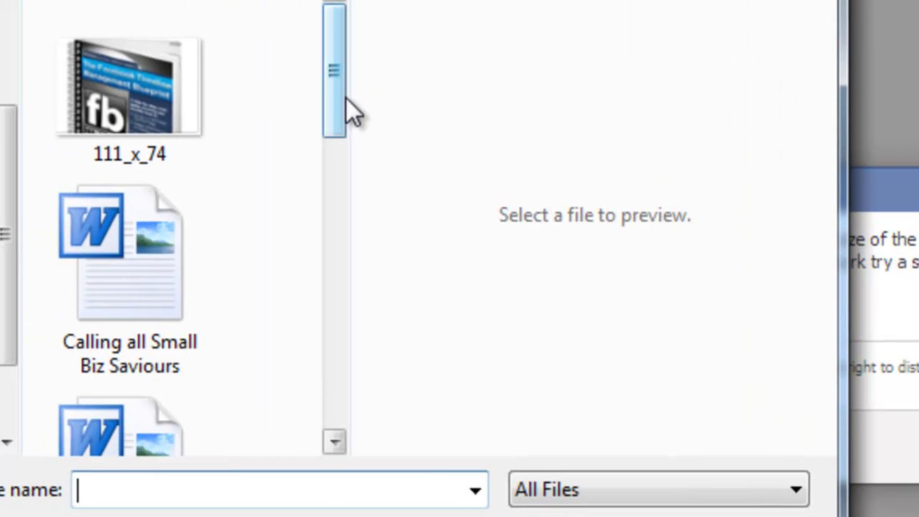
double_click(124, 114)
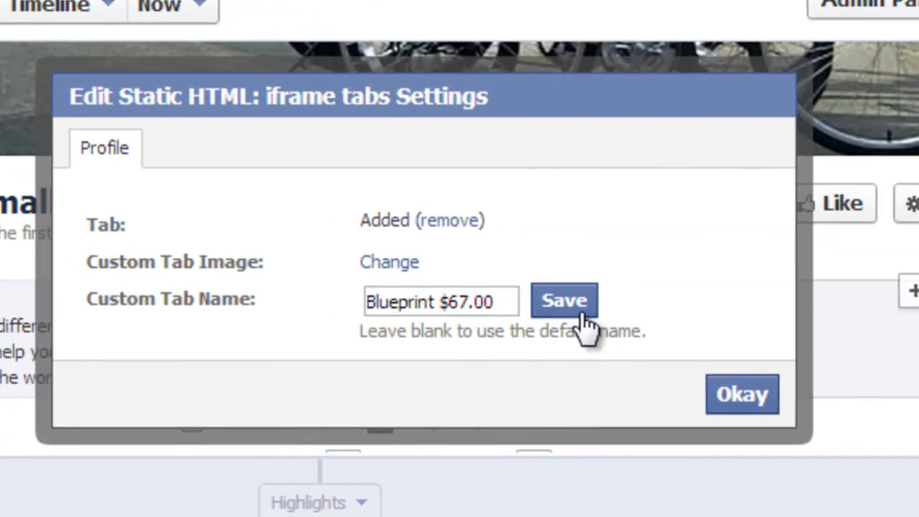
Save the Blueprint $67.00 tab's settings, close them and return to the tabs on the page timeline
left_click(582, 313)
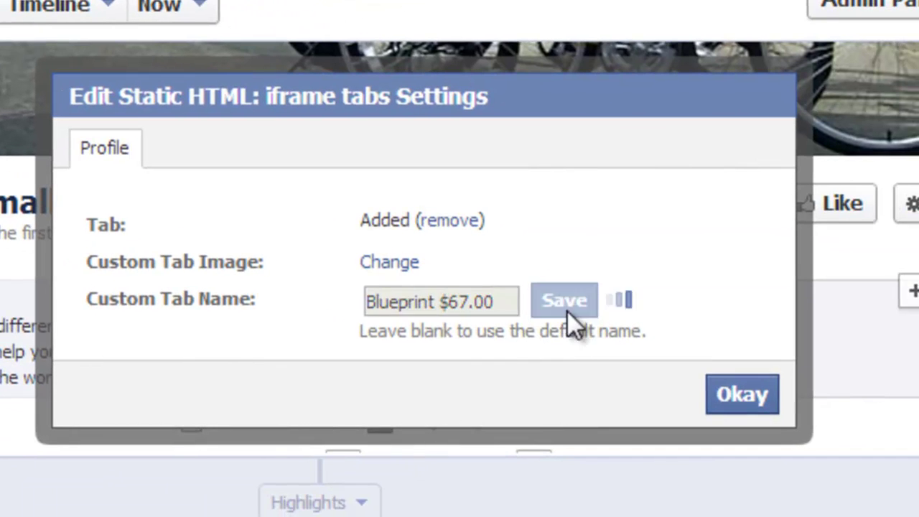
left_click(760, 403)
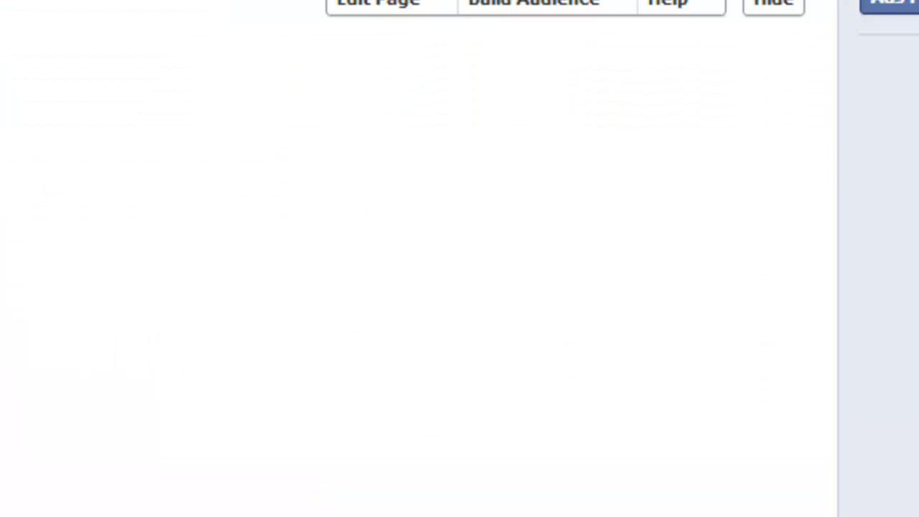
scroll(420, 259, "down", 10)
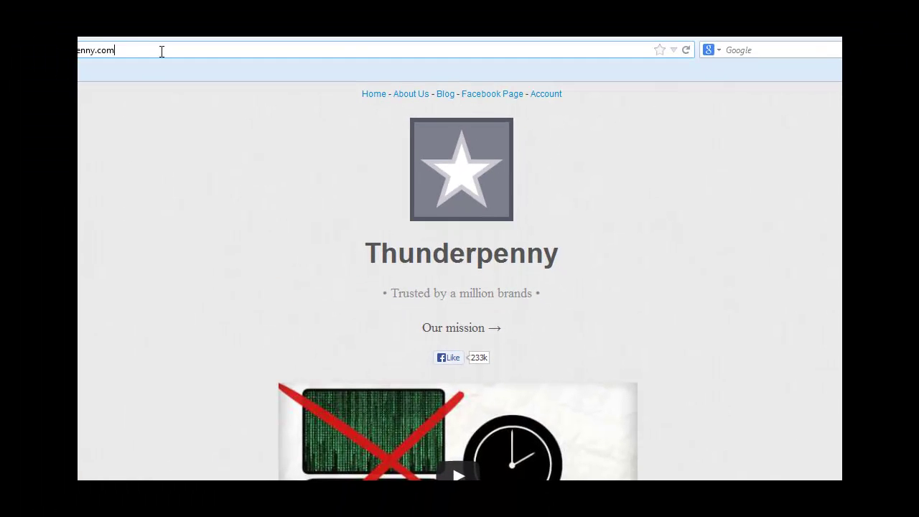
left_click(162, 51)
type("http://www.facebook.com/SmallBusinessSaviours?ref=hl")
key("Return")
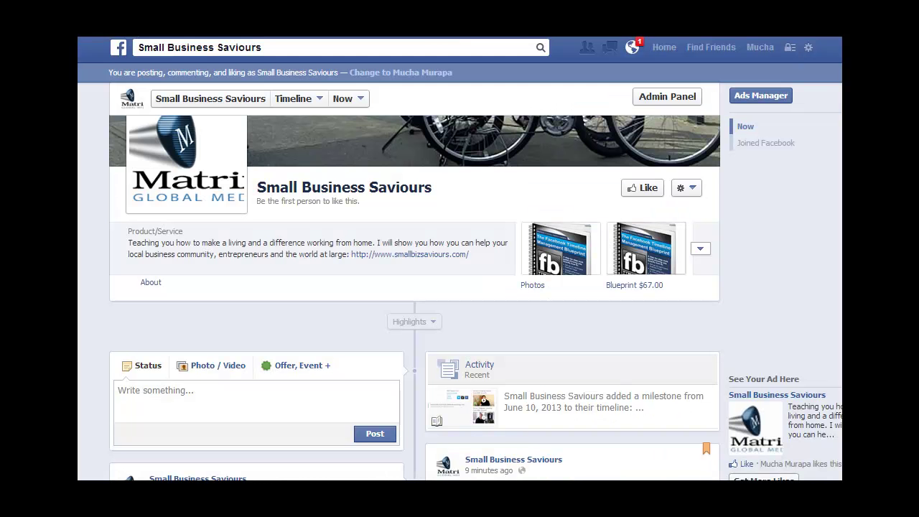
left_click(668, 96)
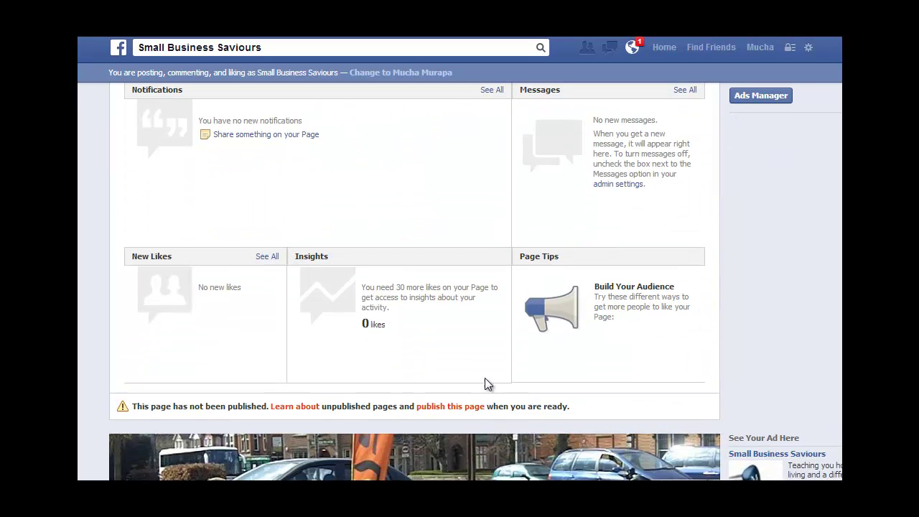
left_click(455, 411)
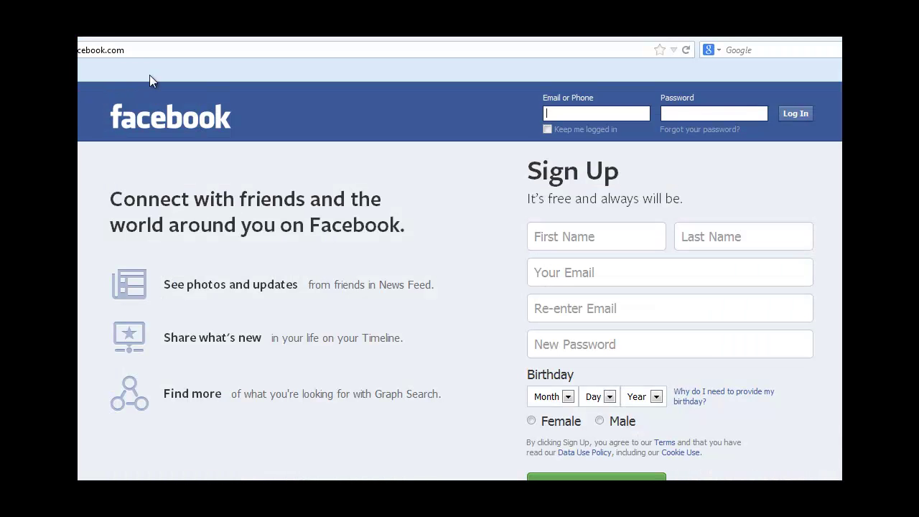
left_click(151, 50)
key("BackSpace")
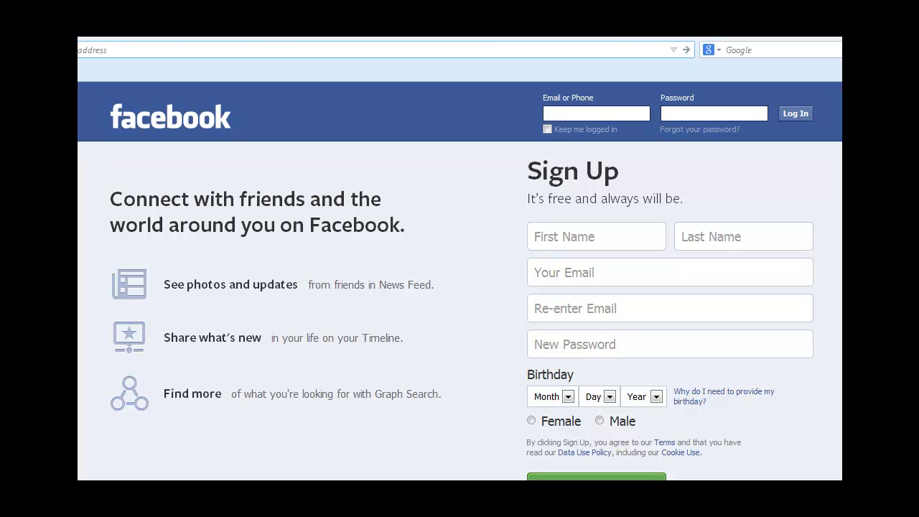
type("www.facebook.com/SmallBusinessSaviours?ref=hl")
key("Return")
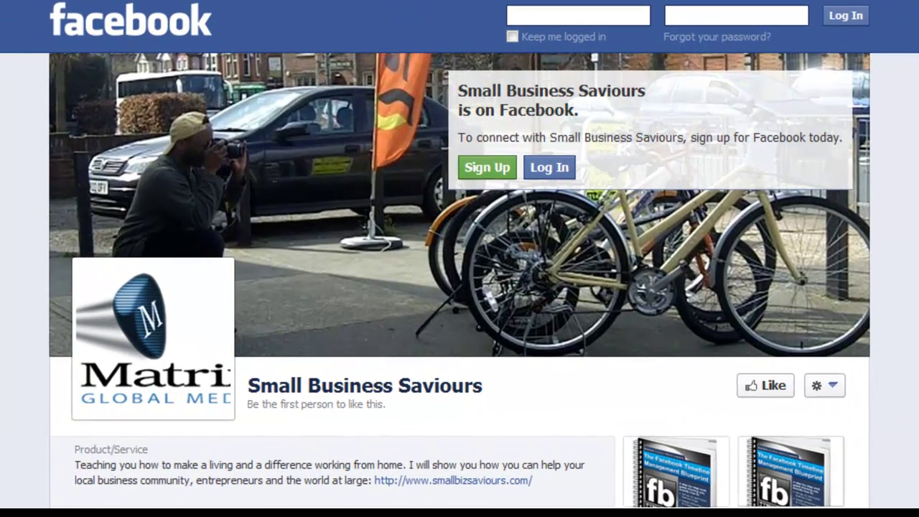
scroll(459, 287, "down", 4)
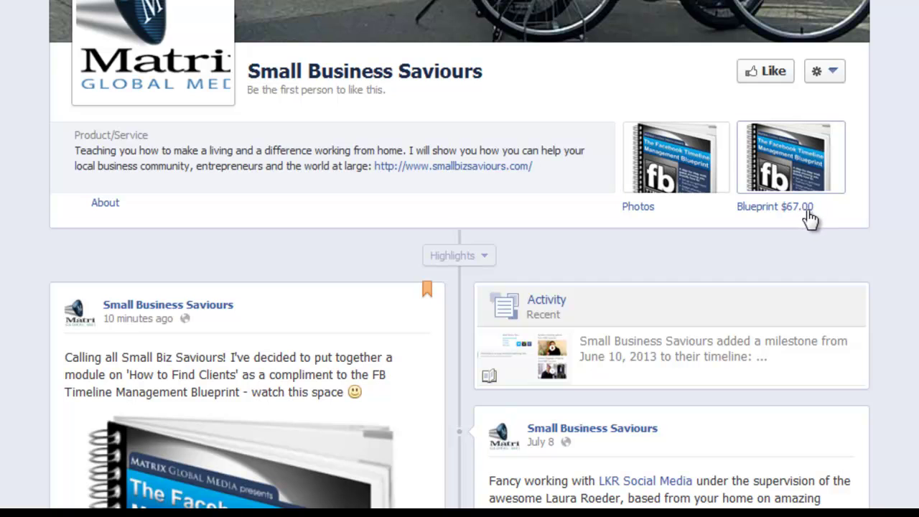
Open the Blueprint $67.00 tab as a visitor, review the launch offer and try its PayPal buy link
left_click(798, 165)
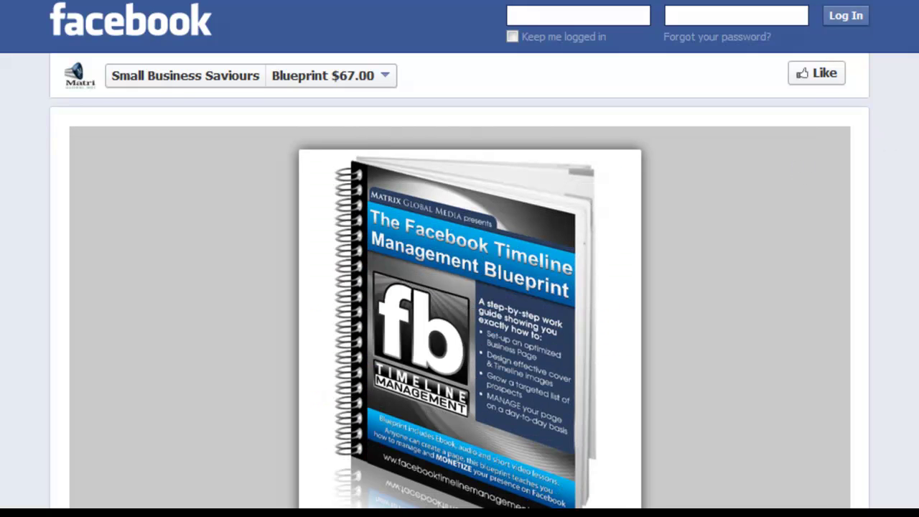
scroll(461, 255, "down", 10)
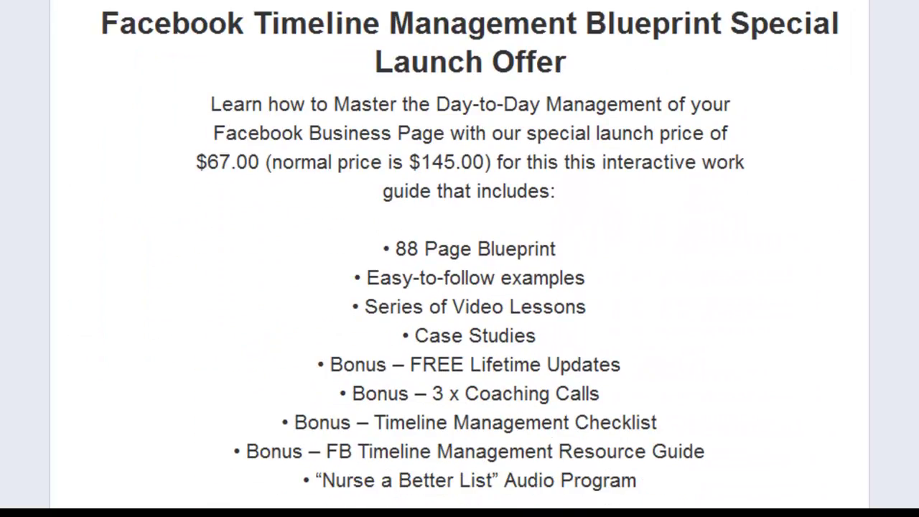
scroll(862, 256, "up", 5)
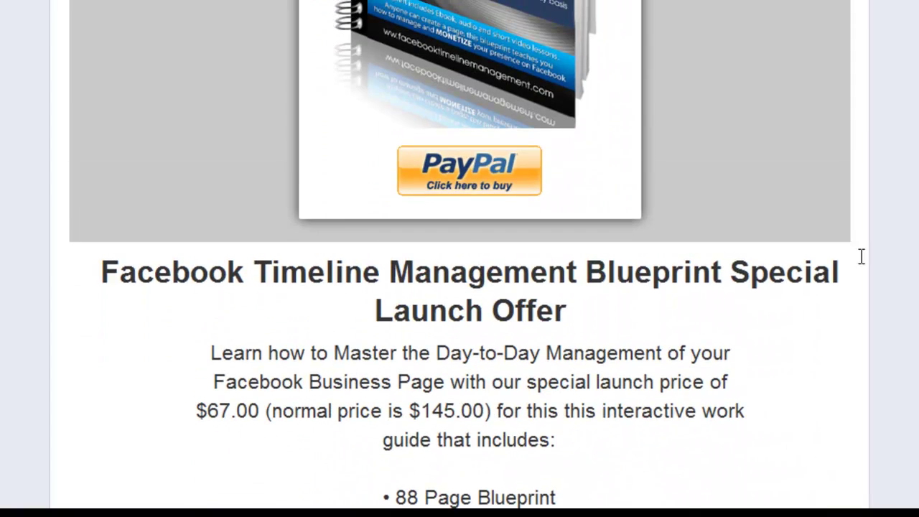
left_click(453, 180)
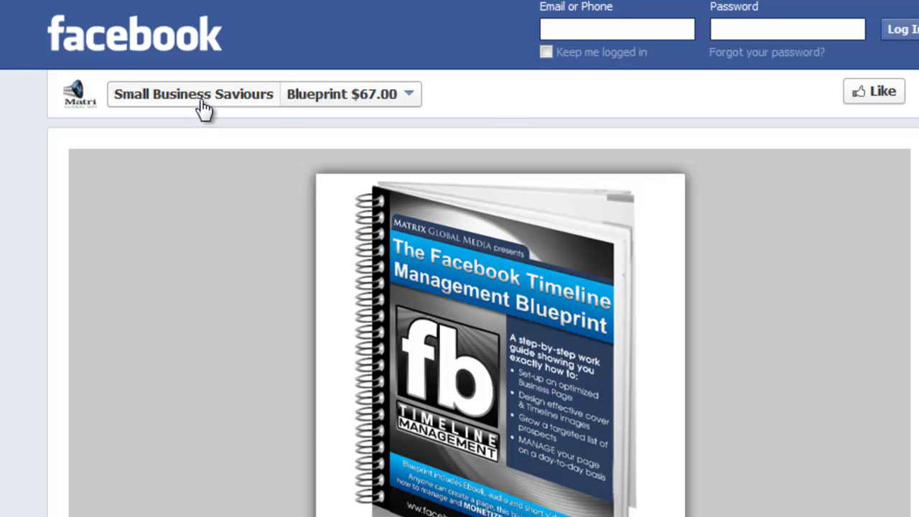
Copy the web address of the Blueprint $67.00 tab
left_click(203, 108)
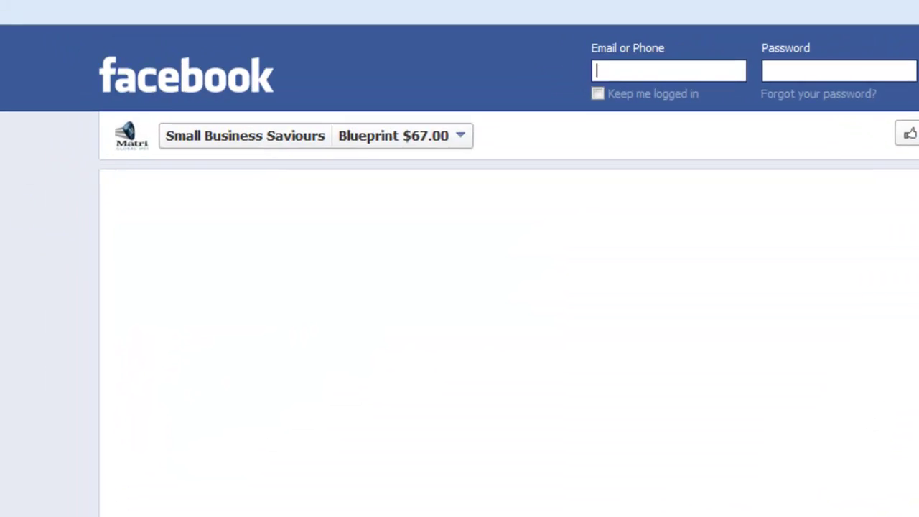
left_click_drag(373, 33, 53, 33)
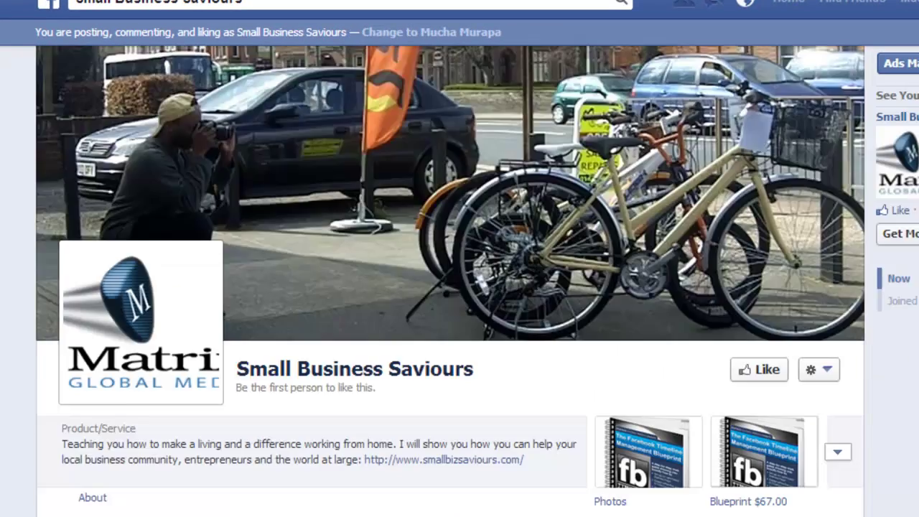
On the admin view of the page timeline, check the edit options of the pinned blueprint post
scroll(451, 302, "down", 10)
scroll(450, 302, "up", 1)
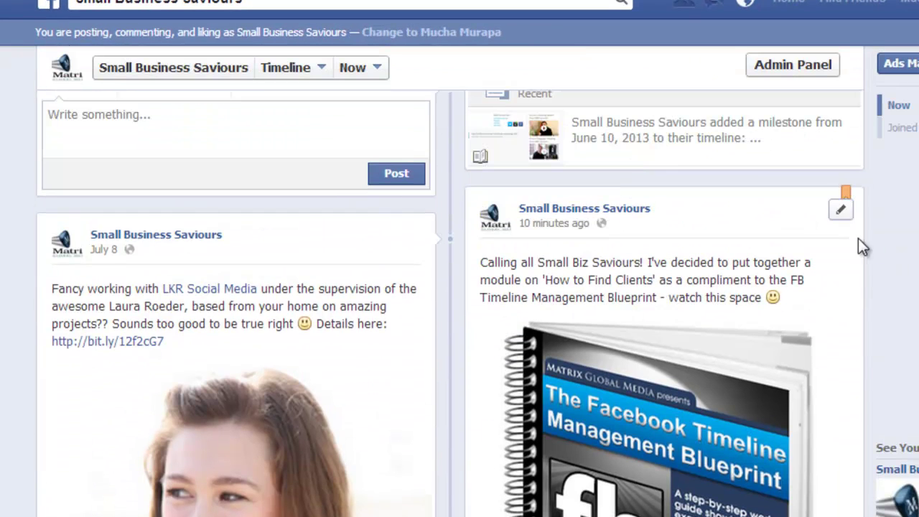
left_click(842, 214)
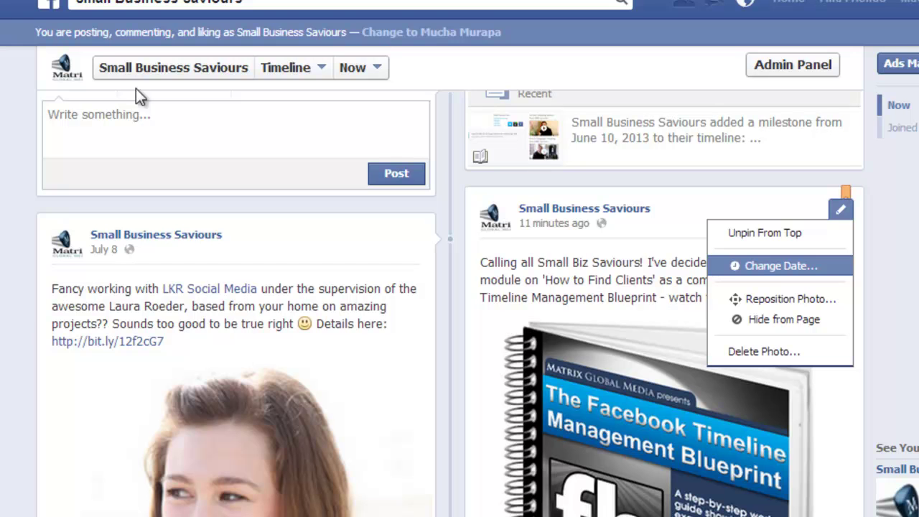
Publish a page post reading "Buy the Blueprint here:" followed by the copied Blueprint $67.00 tab link
left_click(137, 118)
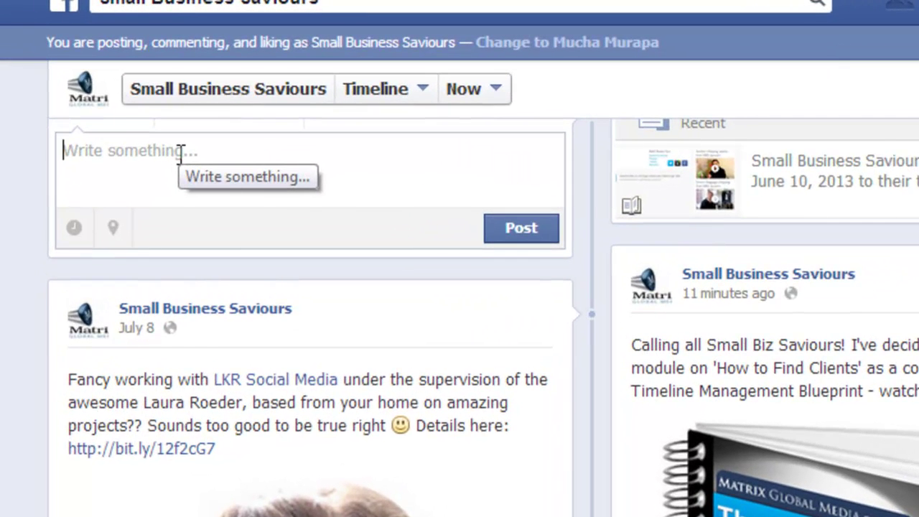
type("Buy the b")
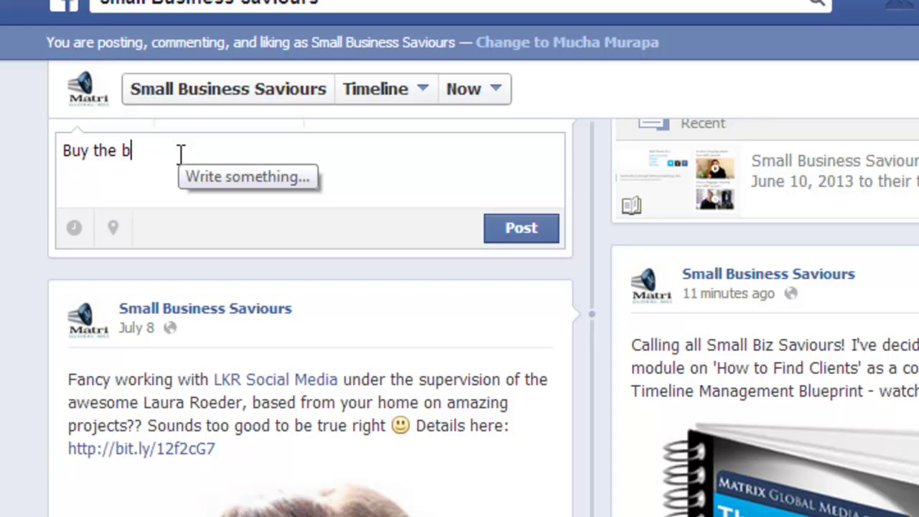
key("BackSpace")
type("Blueprint here:")
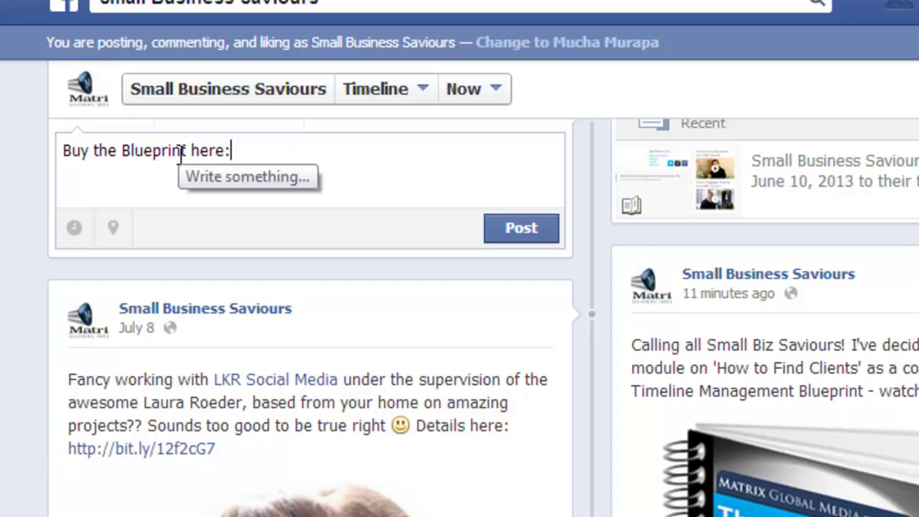
key("ctrl+v")
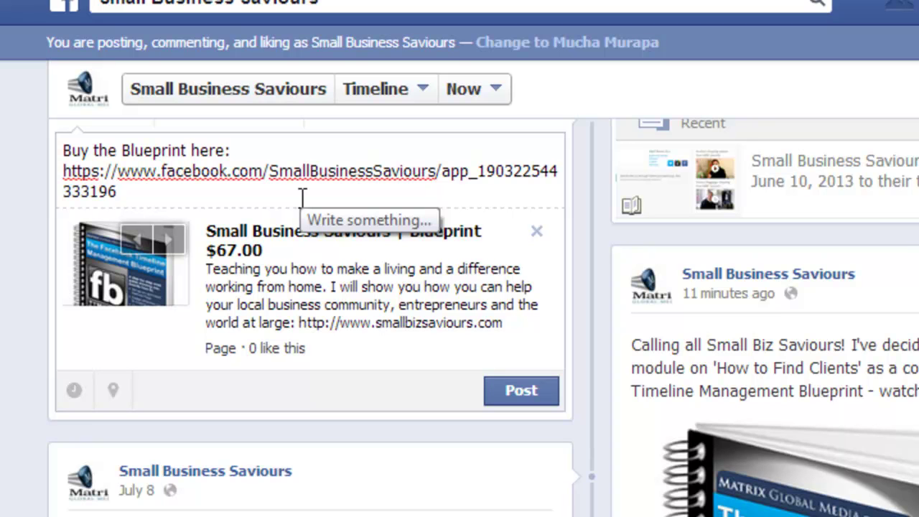
left_click(523, 392)
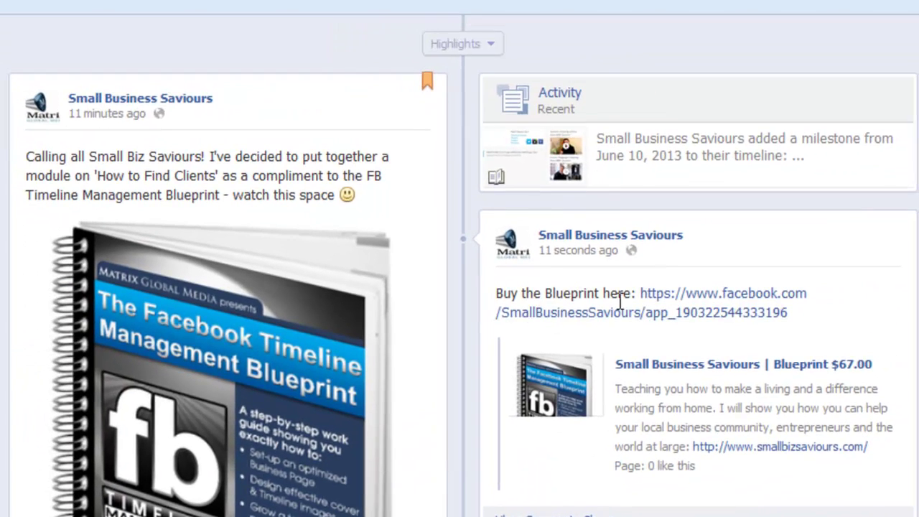
Follow the link in the new "Buy the Blueprint here:" post, review the whole sales tab and return to the Small Business Saviours page
left_click(719, 311)
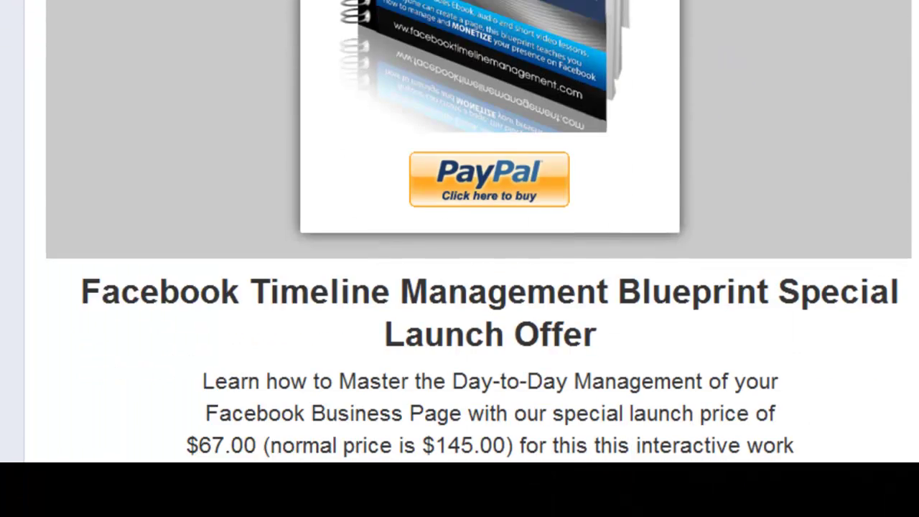
scroll(460, 230, "down", 1)
scroll(460, 230, "up", 5)
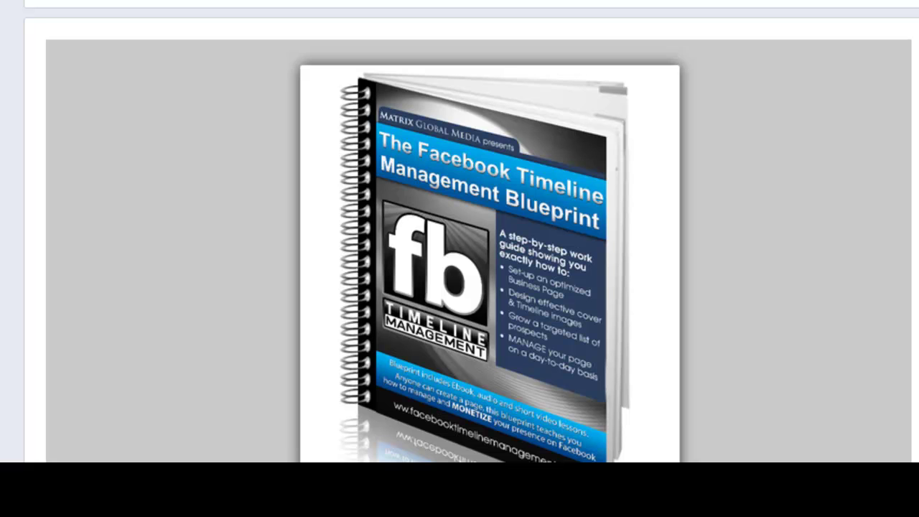
scroll(479, 252, "down", 5)
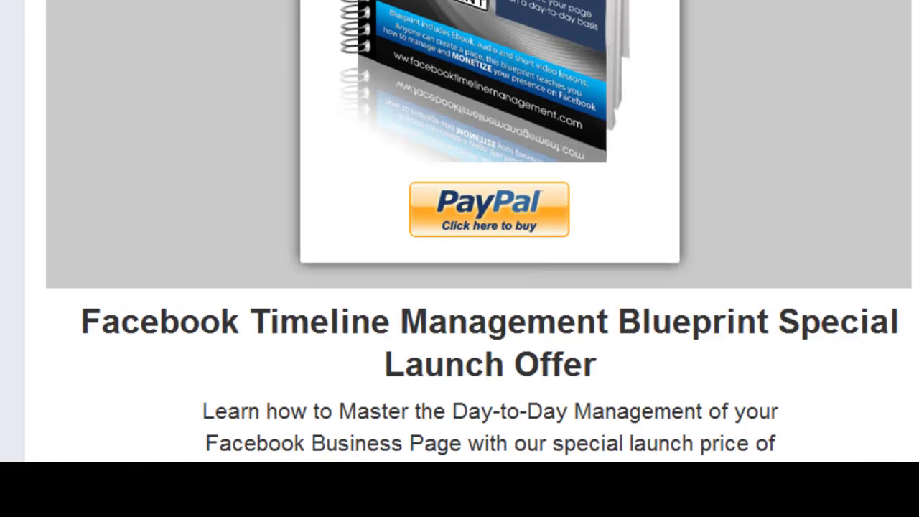
scroll(479, 252, "down", 4)
scroll(479, 252, "down", 4)
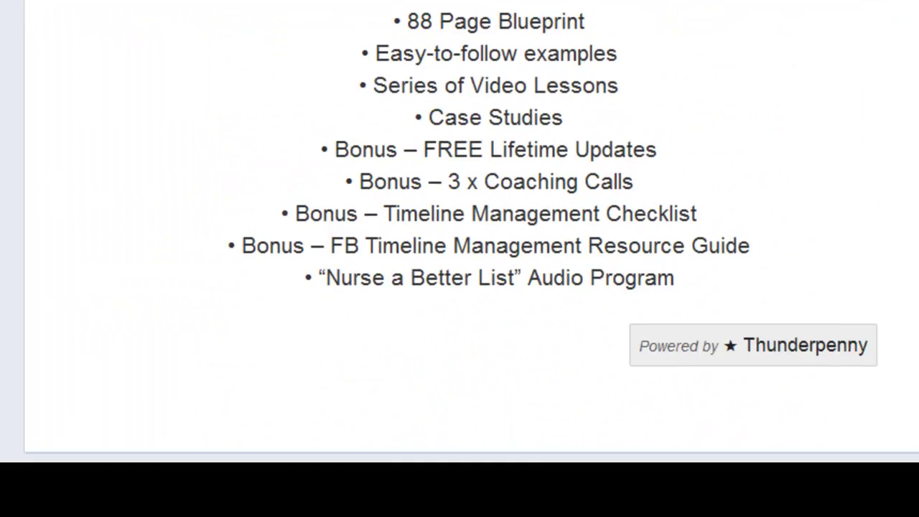
scroll(479, 252, "up", 9)
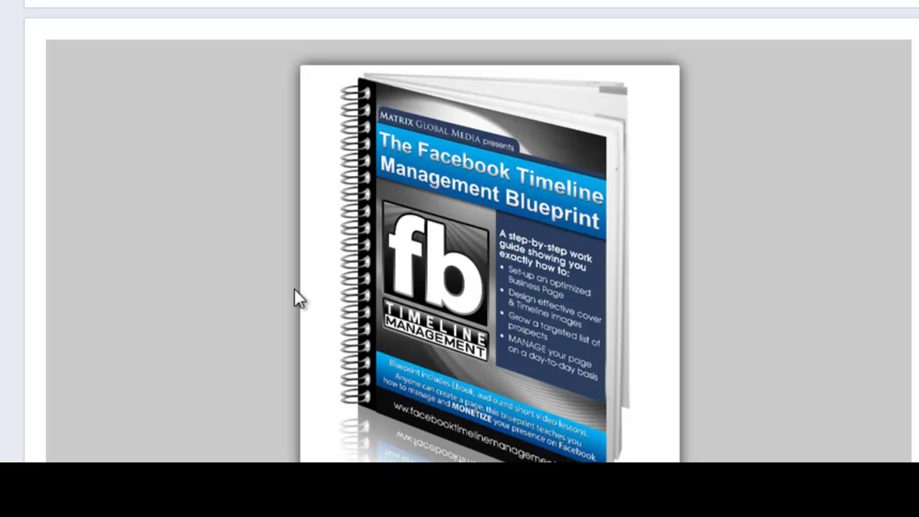
key("Escape")
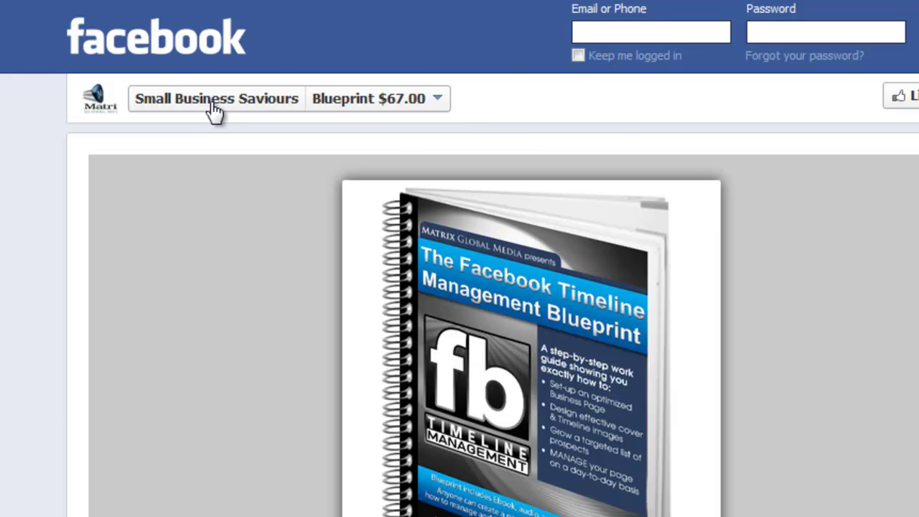
left_click(216, 101)
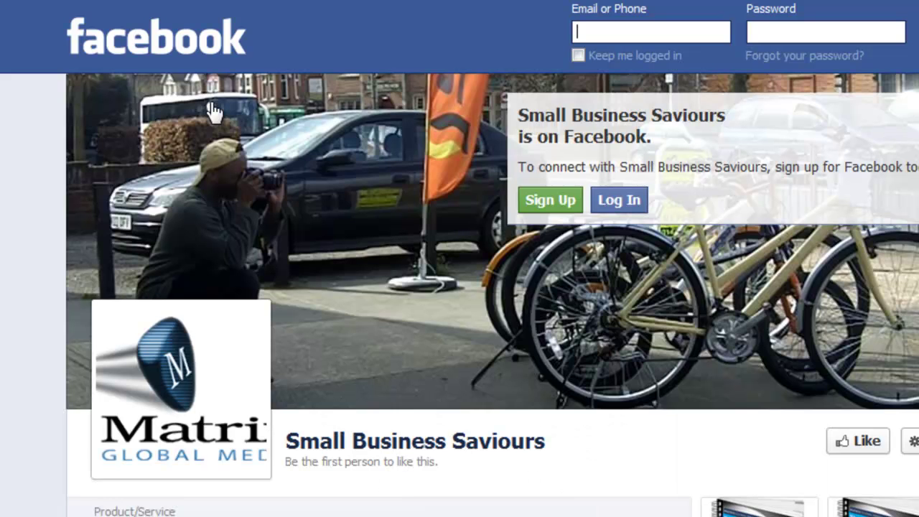